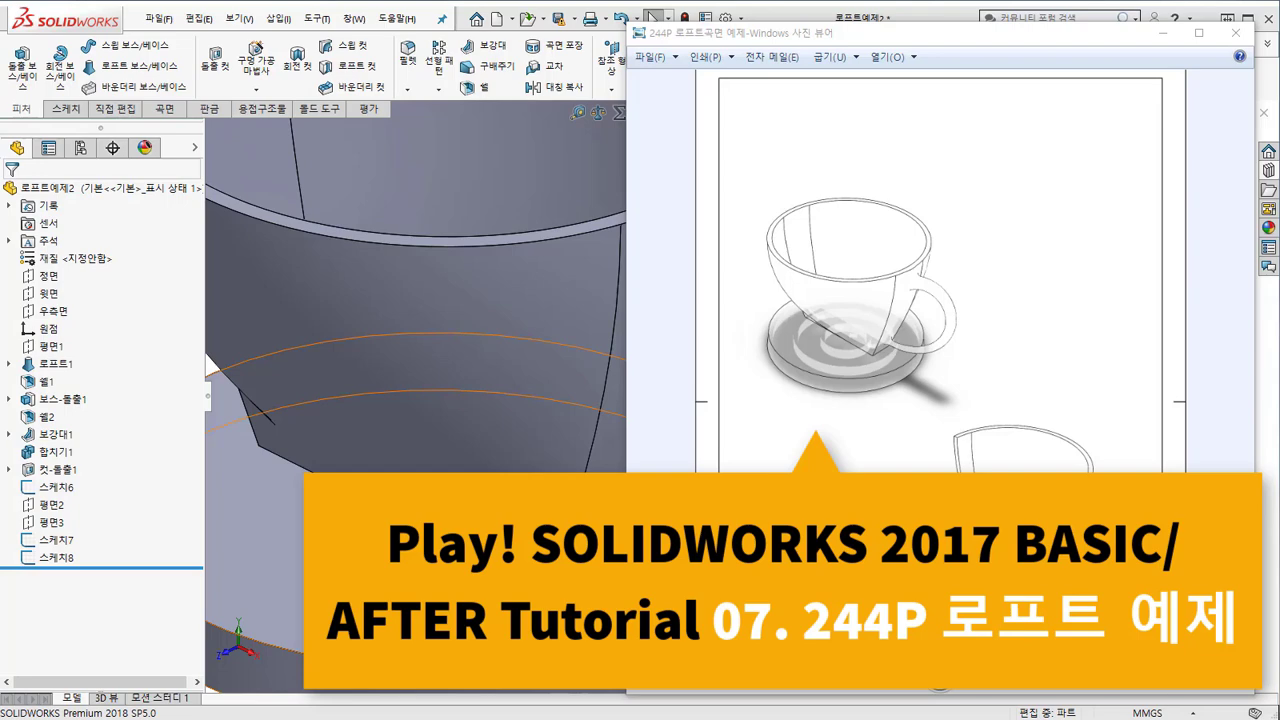
Zoom into the teacup reference photo and pan to center the handle.
{"action": "scroll", "coordinate": [909, 334], "scroll_direction": "up", "scroll_amount": 5}
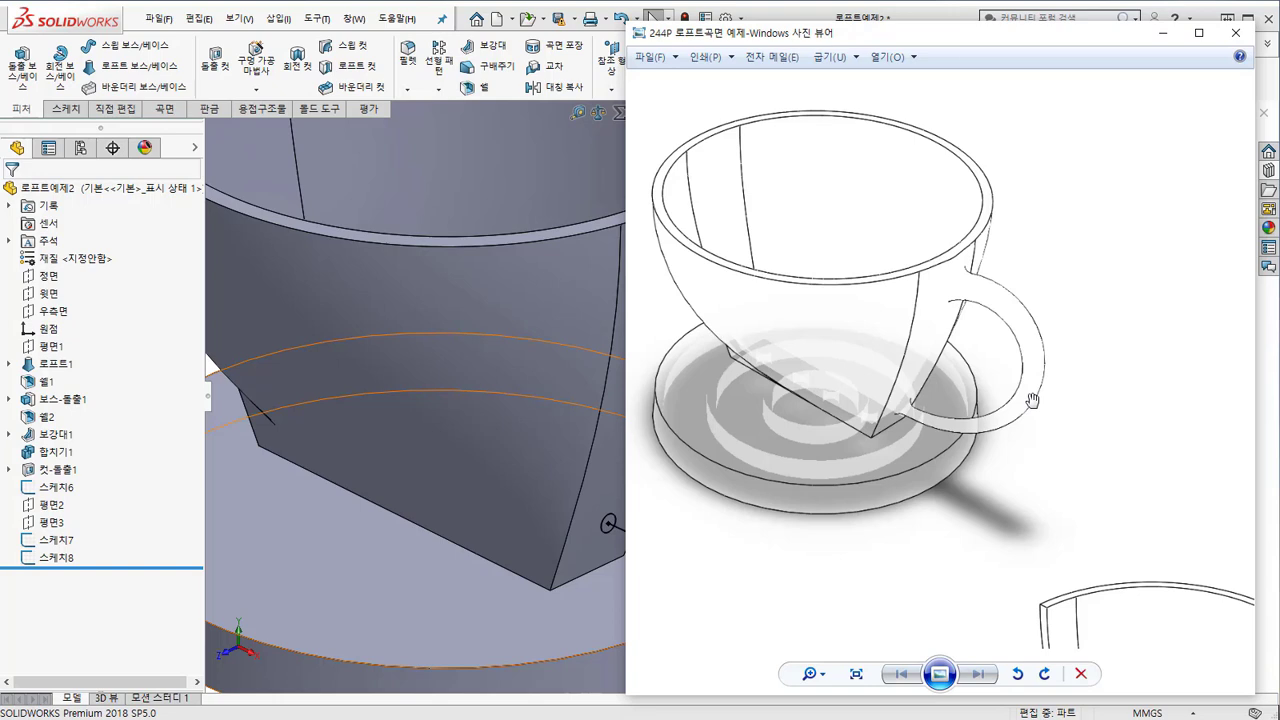
{"action": "left_click_drag", "start_coordinate": [975, 344], "coordinate": [1046, 371]}
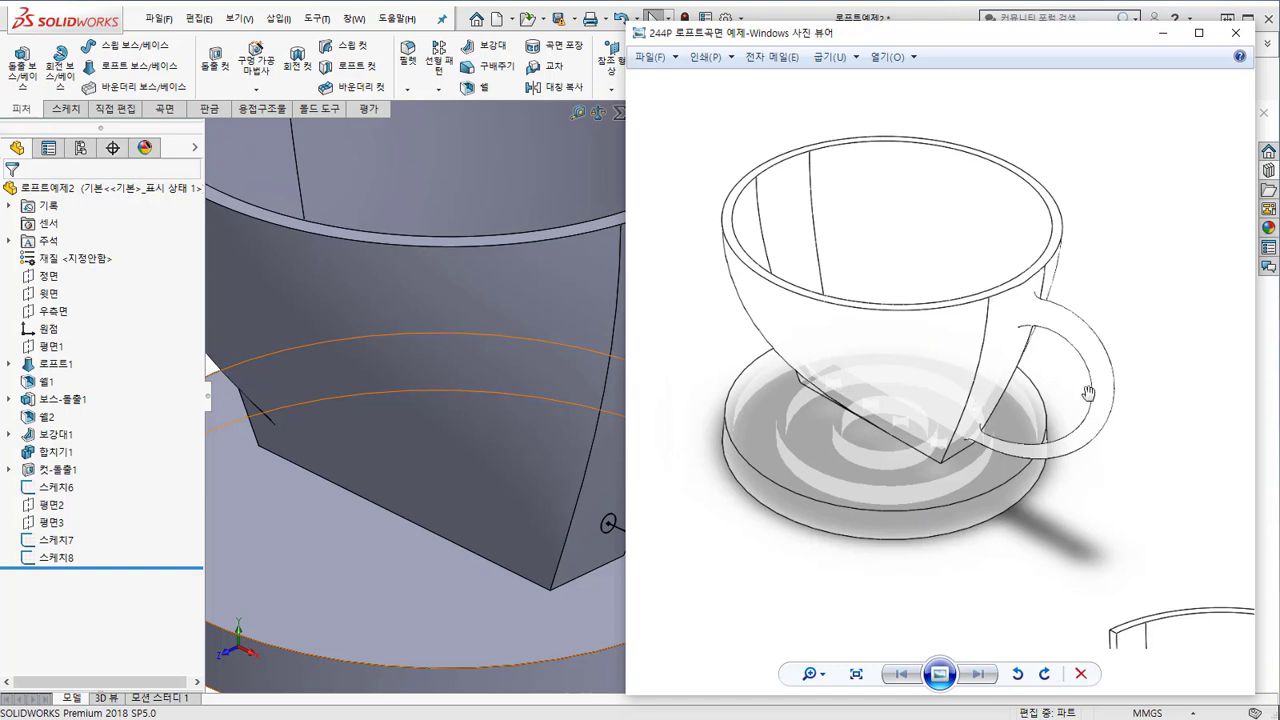
{"action": "scroll", "coordinate": [1014, 437], "scroll_direction": "down", "scroll_amount": 1}
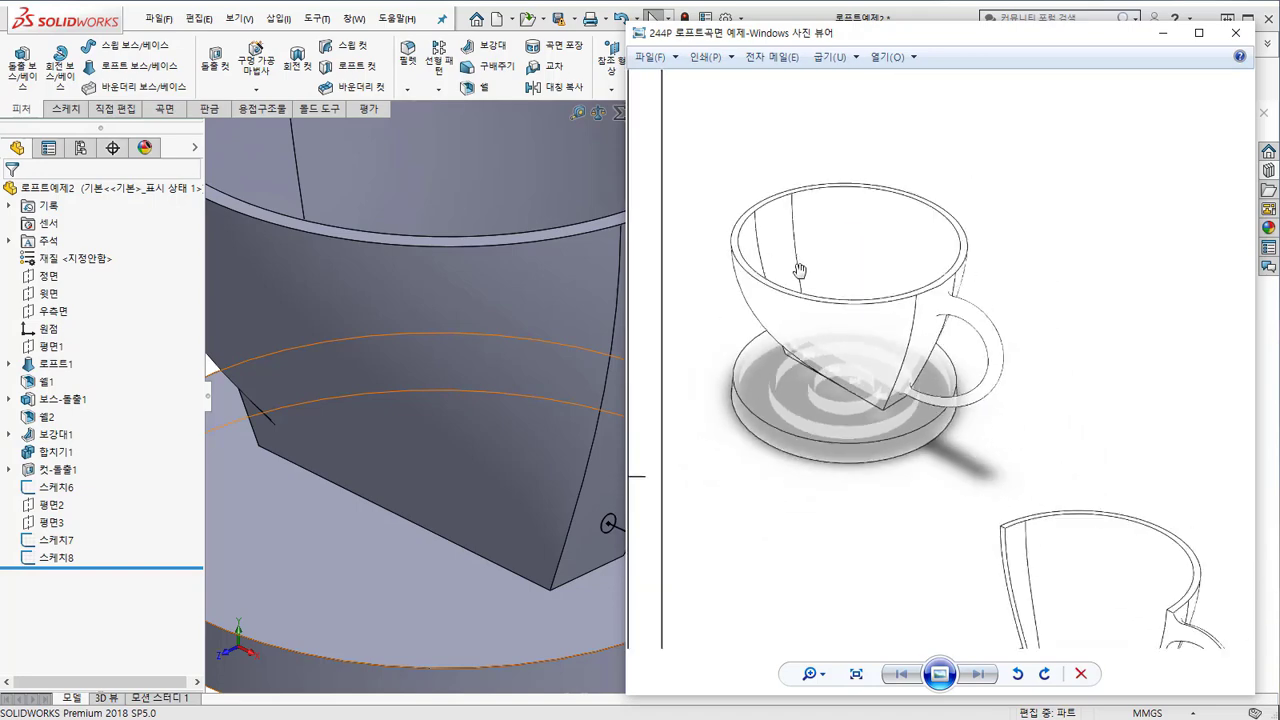
{"action": "scroll", "coordinate": [808, 272], "scroll_direction": "up", "scroll_amount": 1}
Pan to the second cup, zoom closer, then return to SOLIDWORKS with nothing selected.
{"action": "left_click_drag", "start_coordinate": [963, 320], "coordinate": [835, 225]}
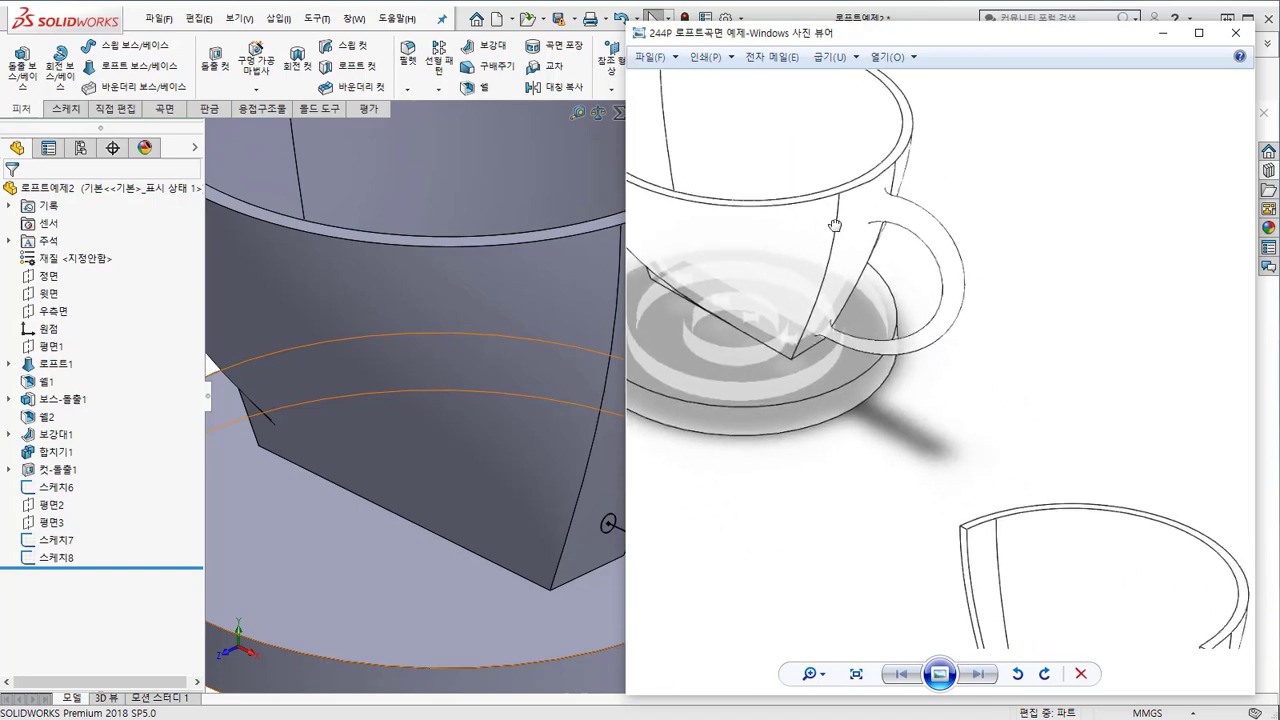
{"action": "scroll", "coordinate": [911, 306], "scroll_direction": "up", "scroll_amount": 1}
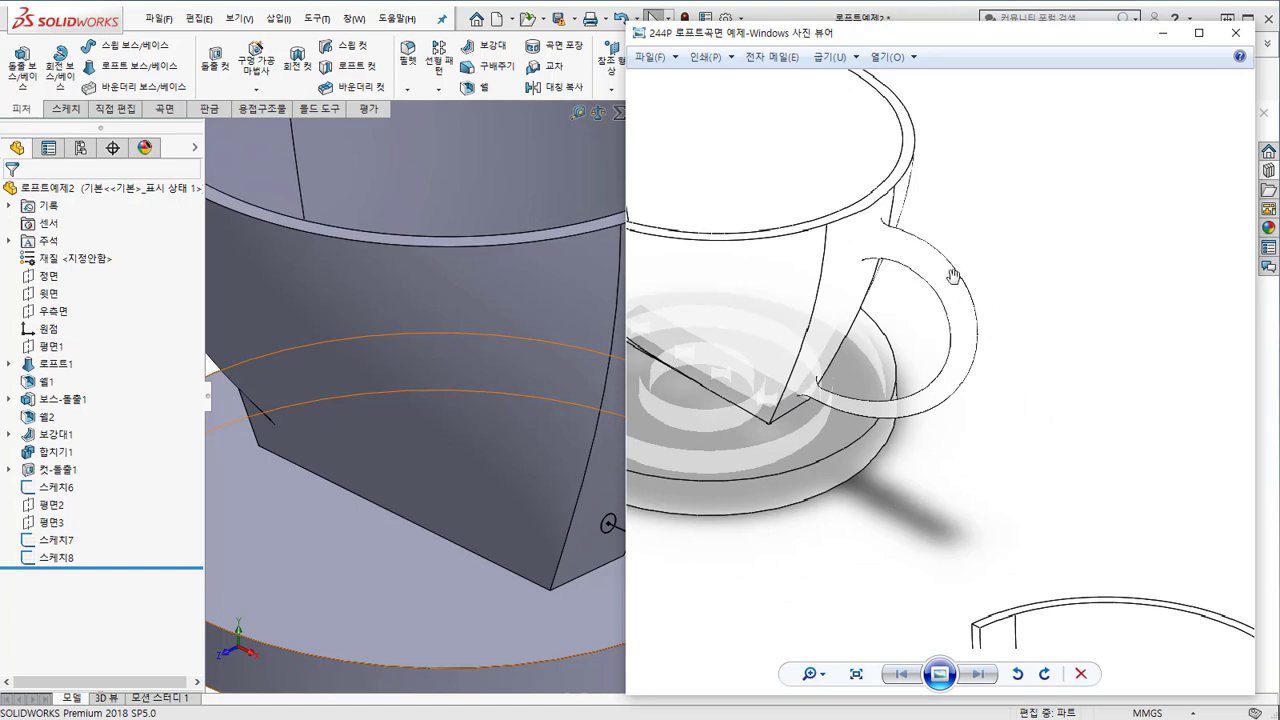
{"action": "left_click", "coordinate": [448, 638]}
{"action": "left_click", "coordinate": [1000, 471]}
Start a loft using the upper and lower ellipses, 스케치7 and 스케치8, as profiles.
{"action": "mouse_move", "coordinate": [785, 378]}
{"action": "middle_mouse_down"}
{"action": "mouse_move", "coordinate": [815, 341]}
{"action": "mouse_move", "coordinate": [968, 356]}
{"action": "mouse_move", "coordinate": [820, 452]}
{"action": "mouse_move", "coordinate": [786, 443]}
{"action": "mouse_move", "coordinate": [831, 289]}
{"action": "middle_mouse_up"}
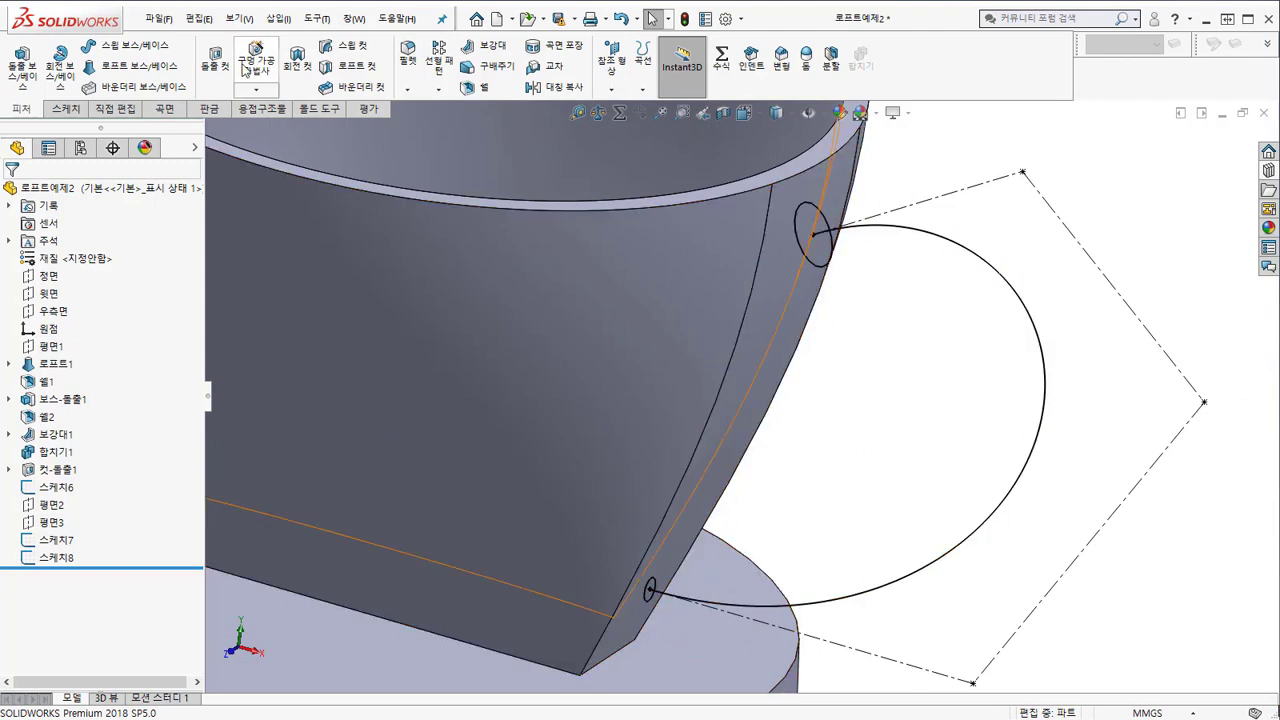
{"action": "left_click", "coordinate": [140, 66]}
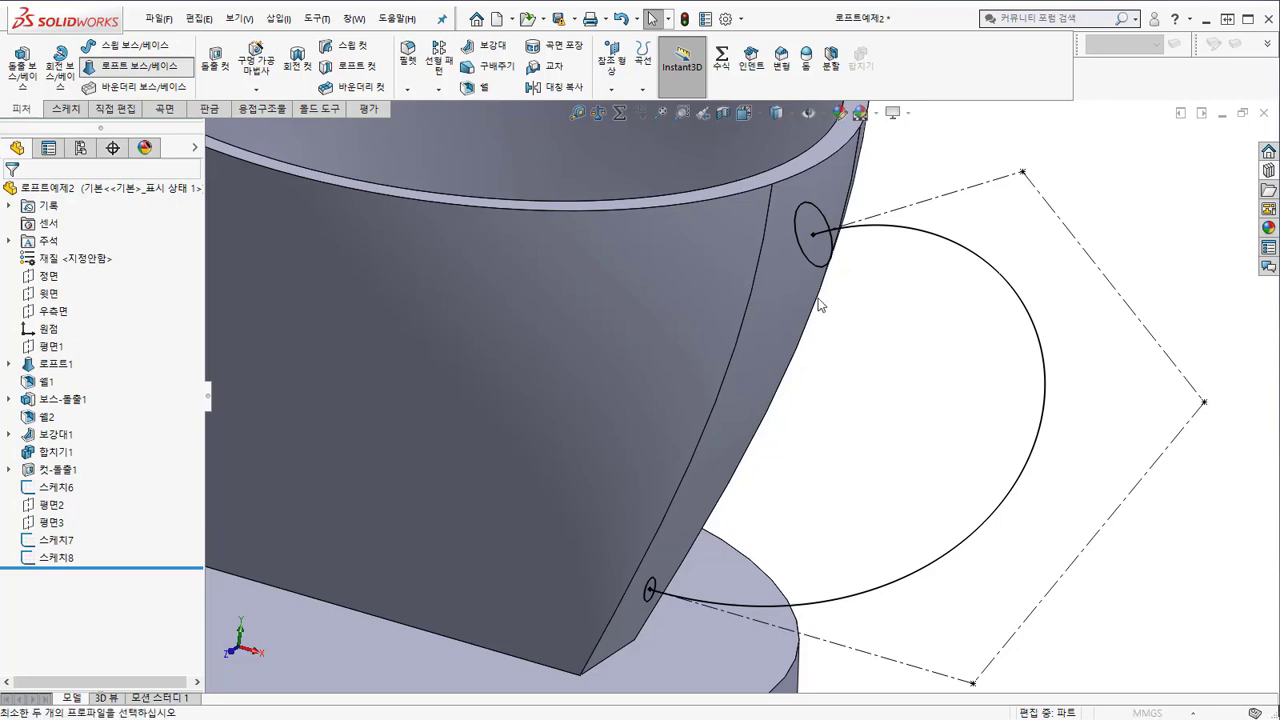
{"action": "left_click", "coordinate": [816, 267]}
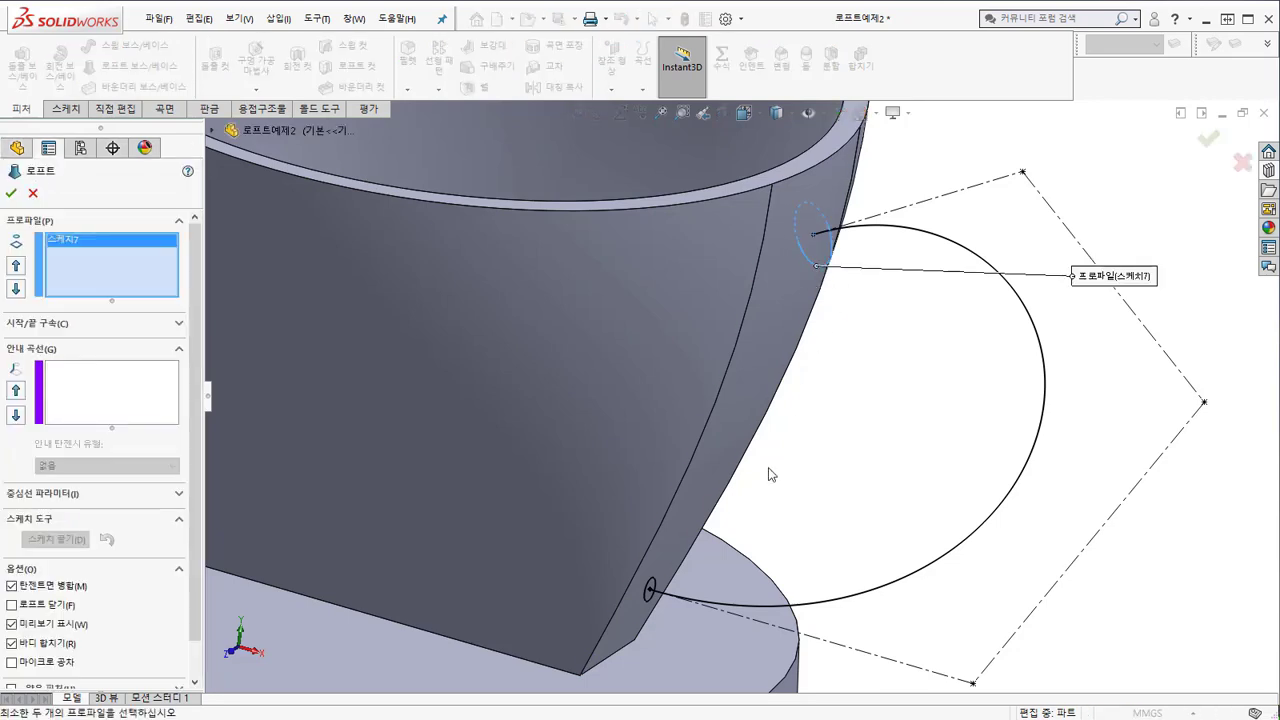
{"action": "left_click", "coordinate": [652, 590]}
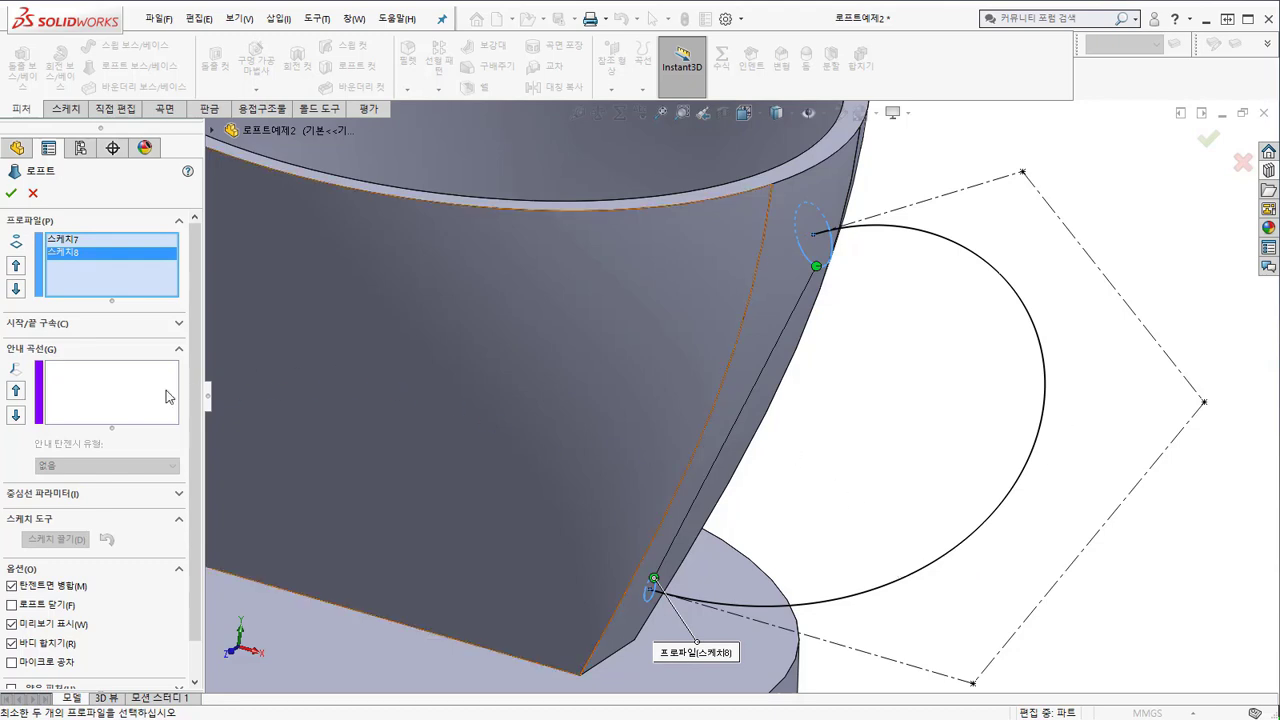
Add the handle arc 스케치6 as the loft's guide curve.
{"action": "left_click", "coordinate": [116, 398]}
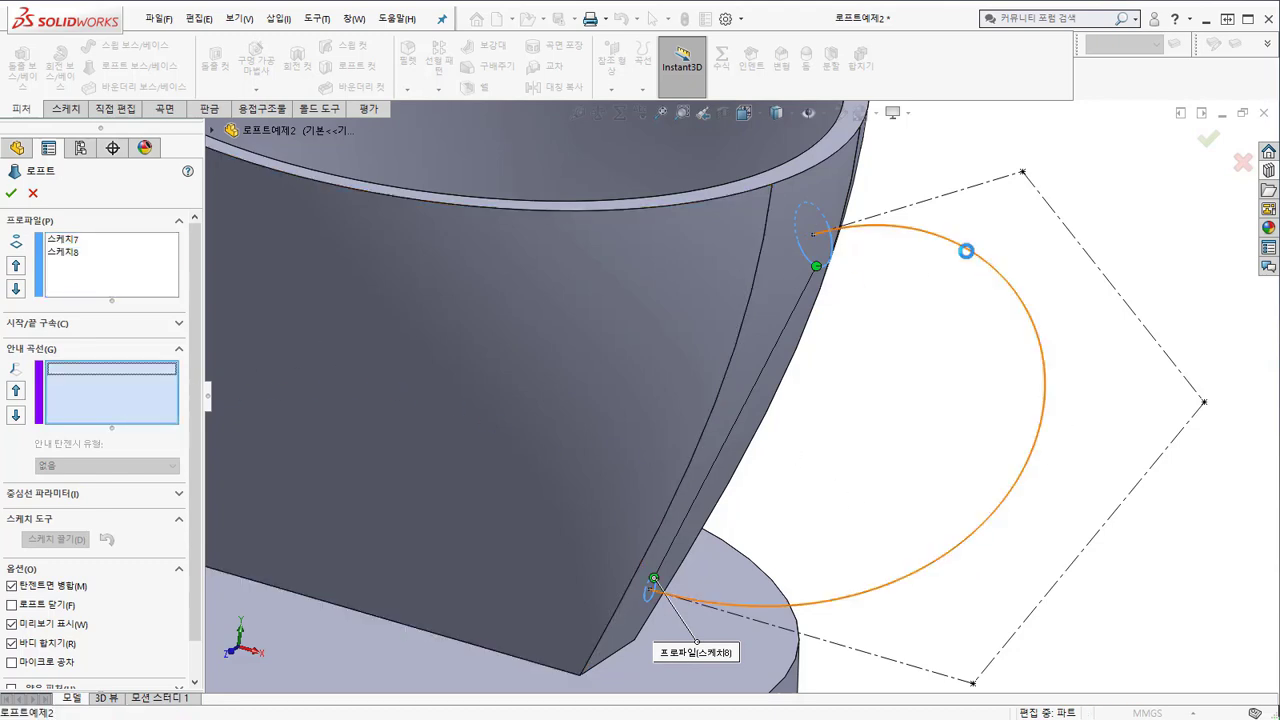
{"action": "left_click", "coordinate": [969, 250]}
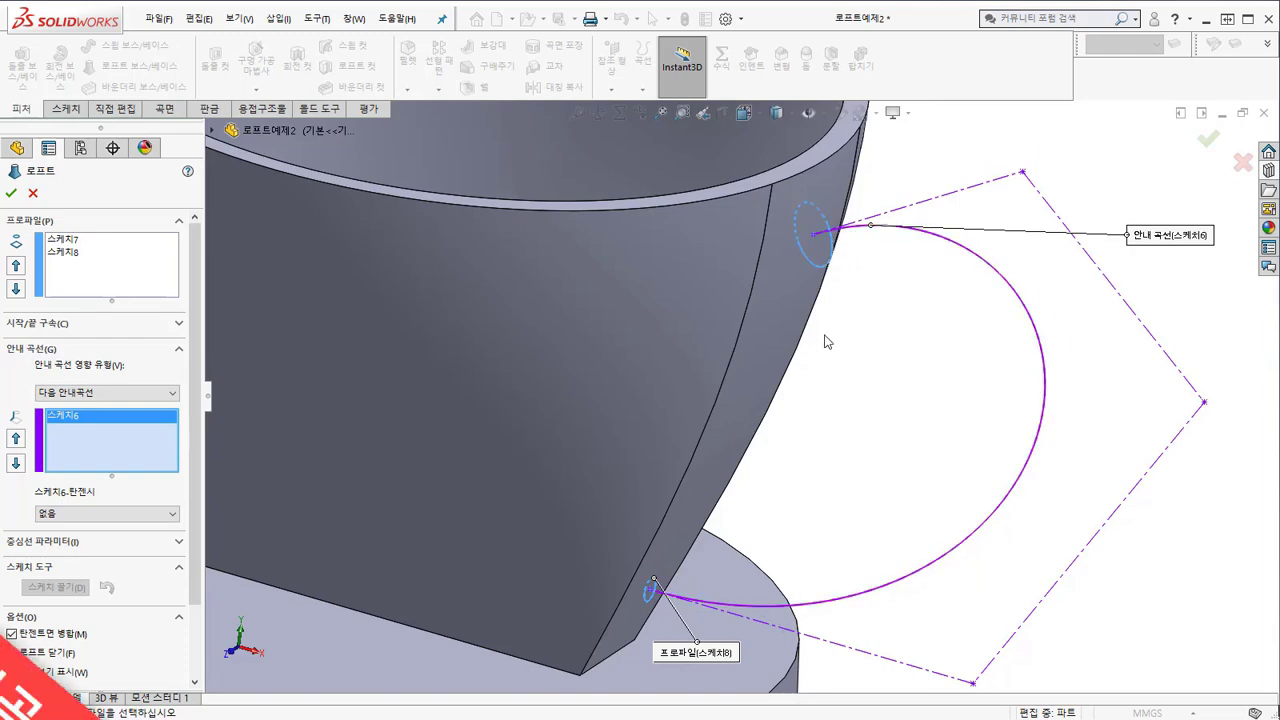
{"action": "scroll", "coordinate": [826, 342], "scroll_direction": "down", "scroll_amount": 3}
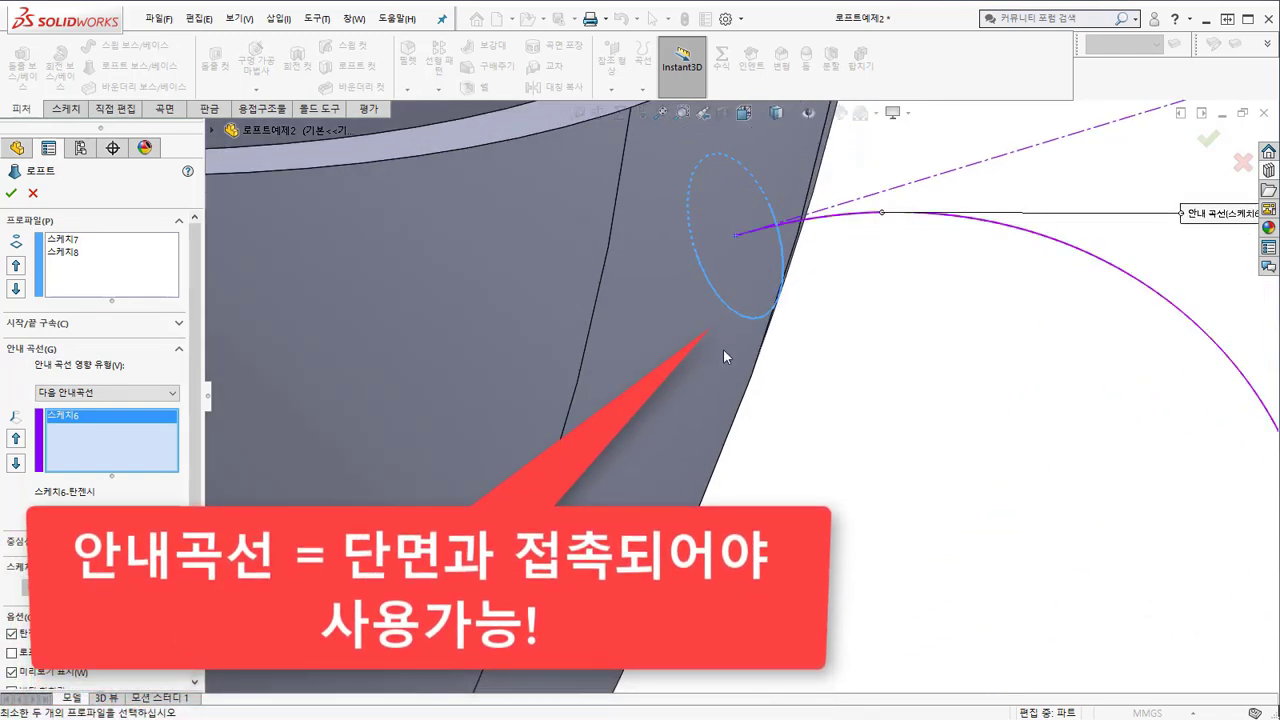
{"action": "left_click", "coordinate": [765, 321]}
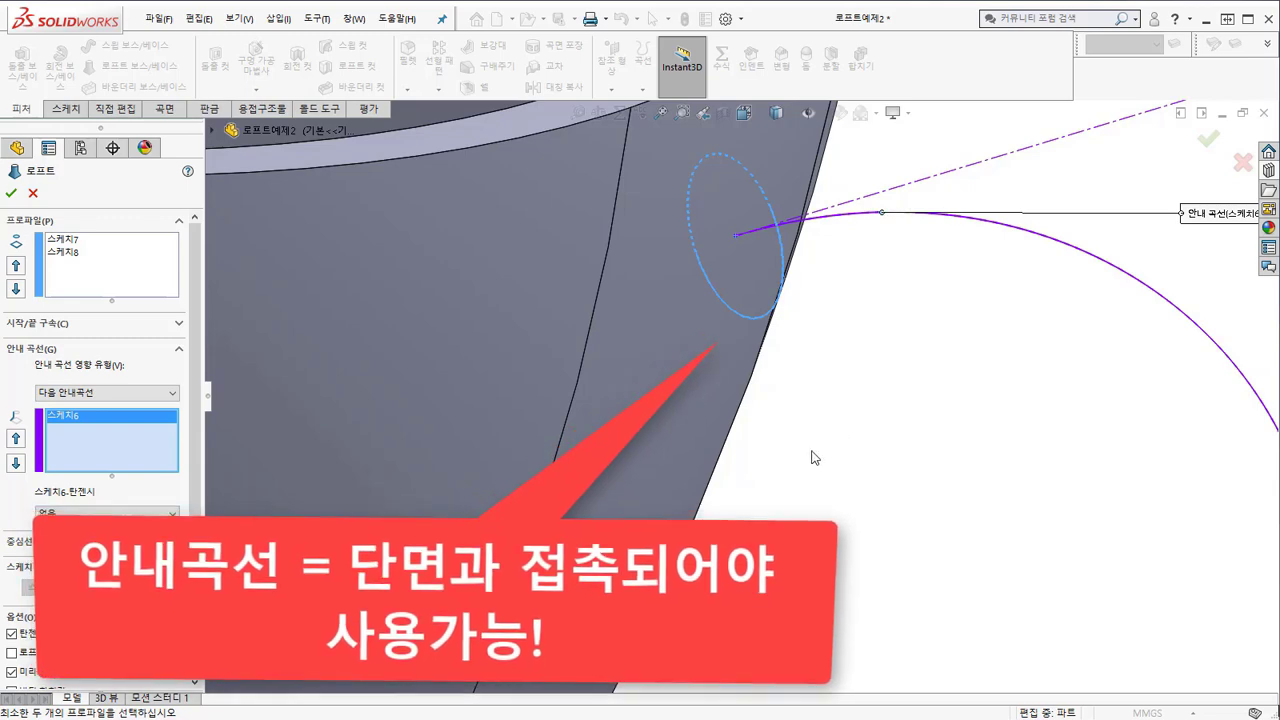
{"action": "scroll", "coordinate": [811, 451], "scroll_direction": "up", "scroll_amount": 5}
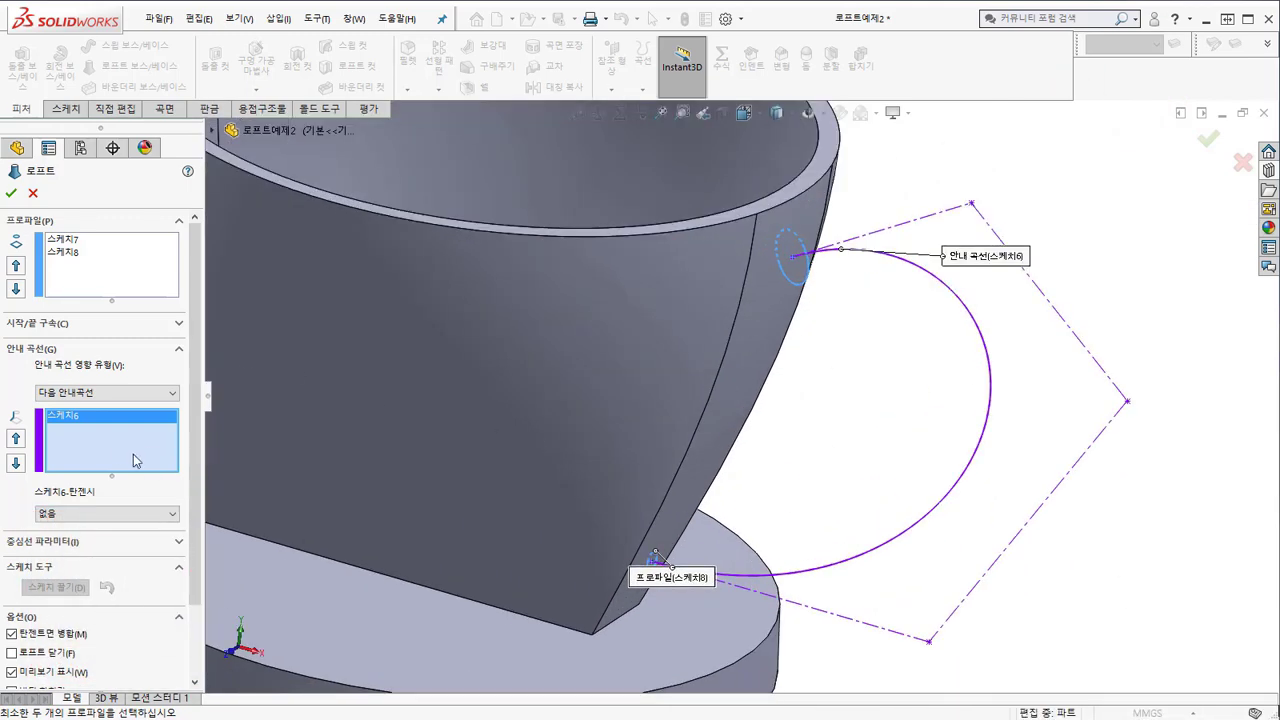
Move 스케치6 from the loft's guide curves to its centerline parameters.
{"action": "right_click", "coordinate": [97, 441]}
{"action": "left_click", "coordinate": [120, 444]}
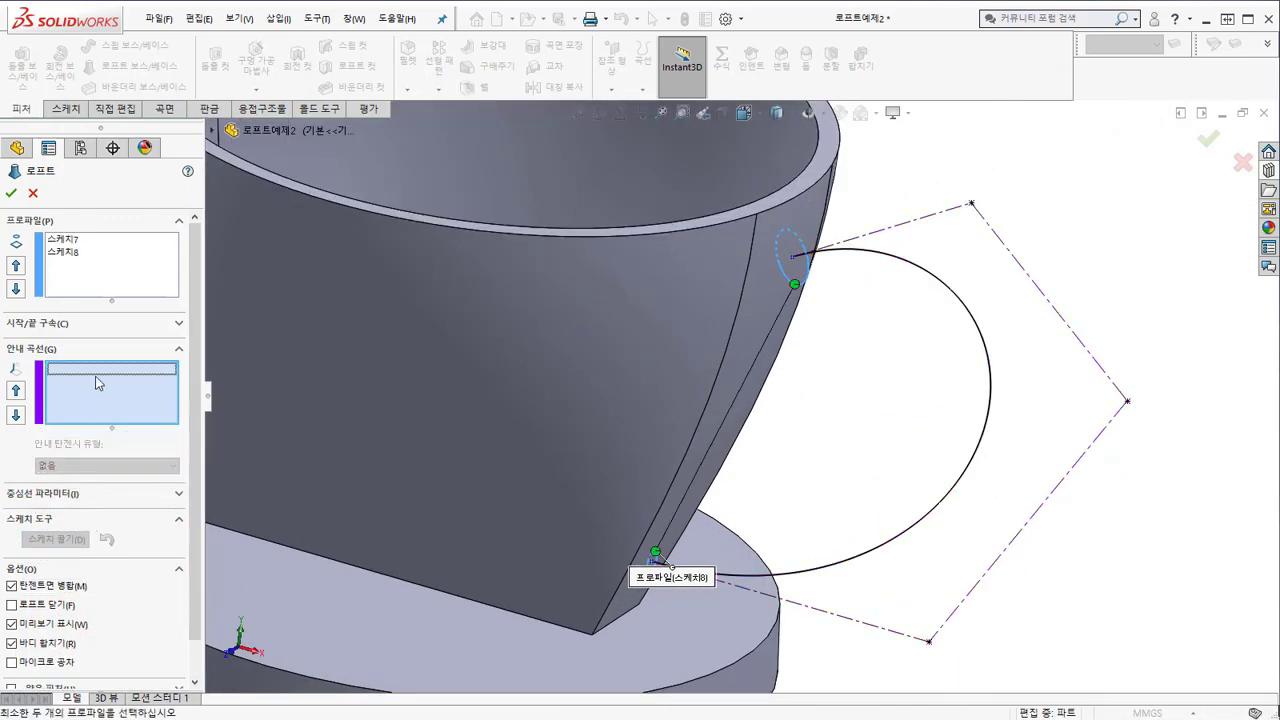
{"action": "left_click", "coordinate": [97, 353]}
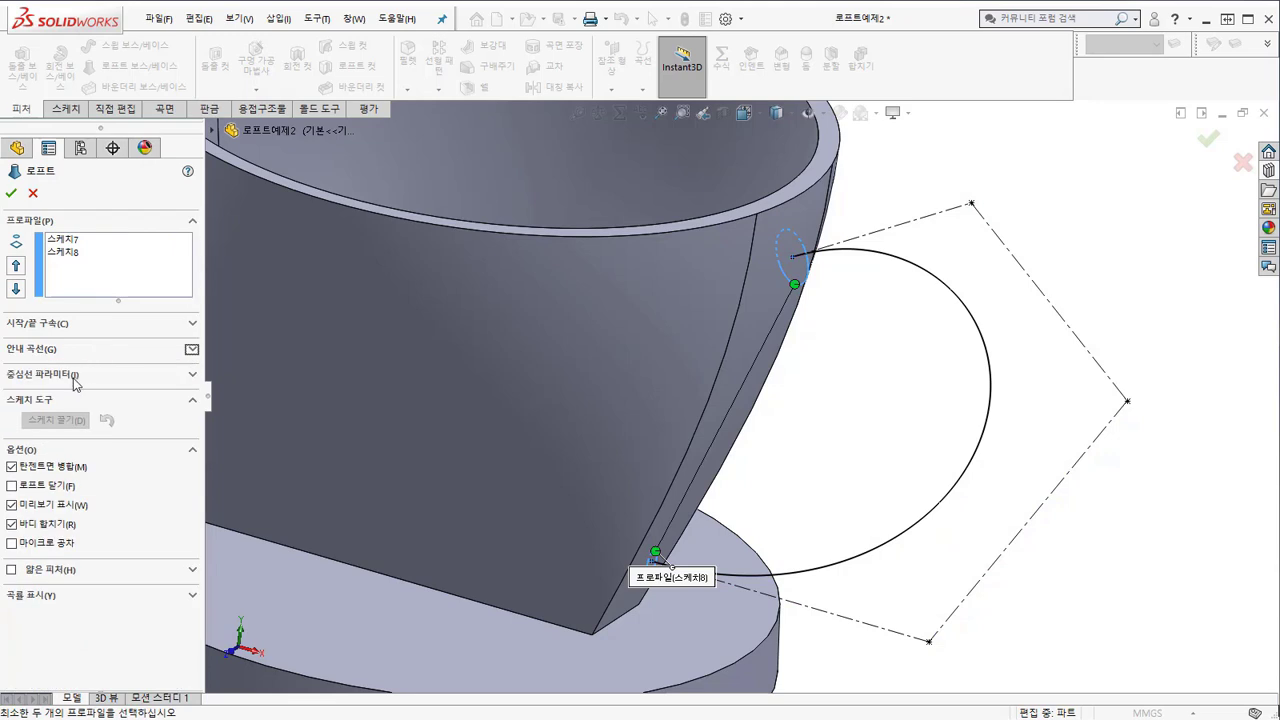
{"action": "left_click", "coordinate": [74, 376]}
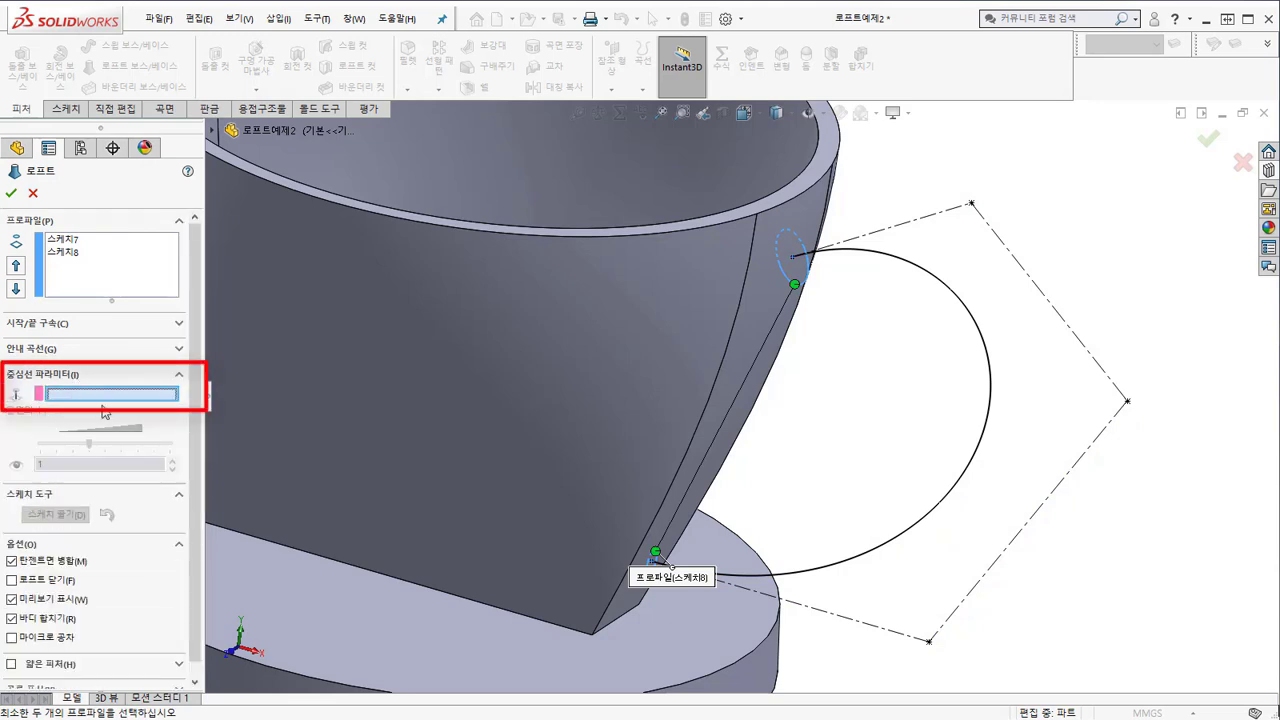
{"action": "left_click", "coordinate": [847, 258]}
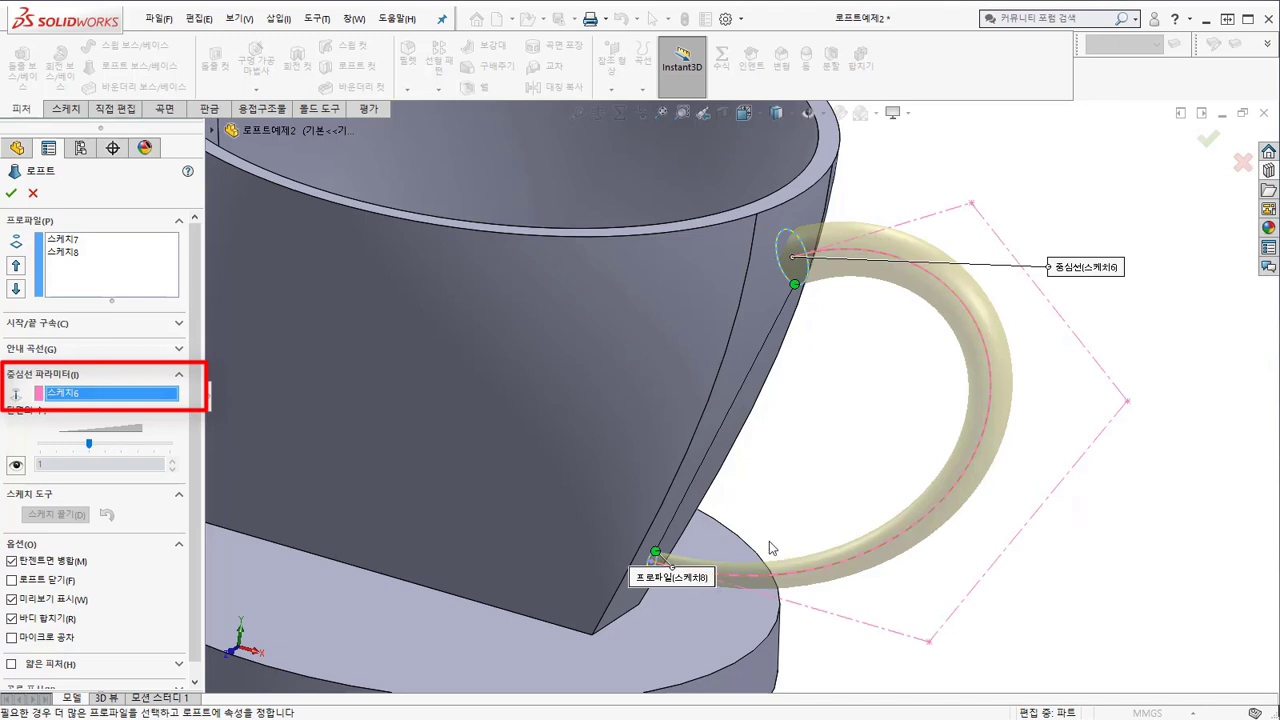
Confirm the loft to create 로프트2 and orbit to view the handle's end face.
{"action": "scroll", "coordinate": [198, 560], "scroll_direction": "down", "scroll_amount": 1}
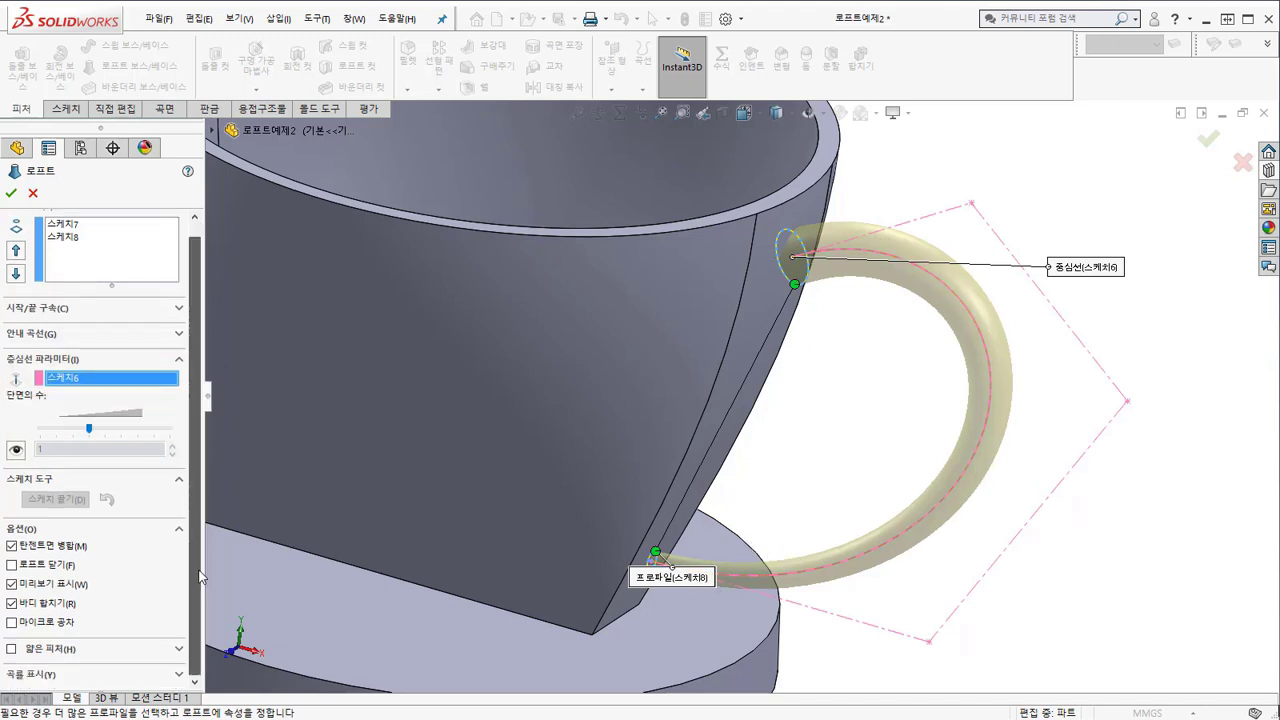
{"action": "left_click", "coordinate": [11, 192]}
{"action": "middle_click_drag", "start_coordinate": [857, 346], "coordinate": [891, 294]}
{"action": "scroll", "coordinate": [849, 263], "scroll_direction": "down", "scroll_amount": 5}
{"action": "mouse_move", "coordinate": [785, 451]}
{"action": "middle_mouse_down"}
{"action": "mouse_move", "coordinate": [811, 360]}
{"action": "mouse_move", "coordinate": [777, 380]}
{"action": "mouse_move", "coordinate": [771, 414]}
{"action": "mouse_move", "coordinate": [866, 443]}
{"action": "mouse_move", "coordinate": [800, 313]}
{"action": "middle_mouse_up"}
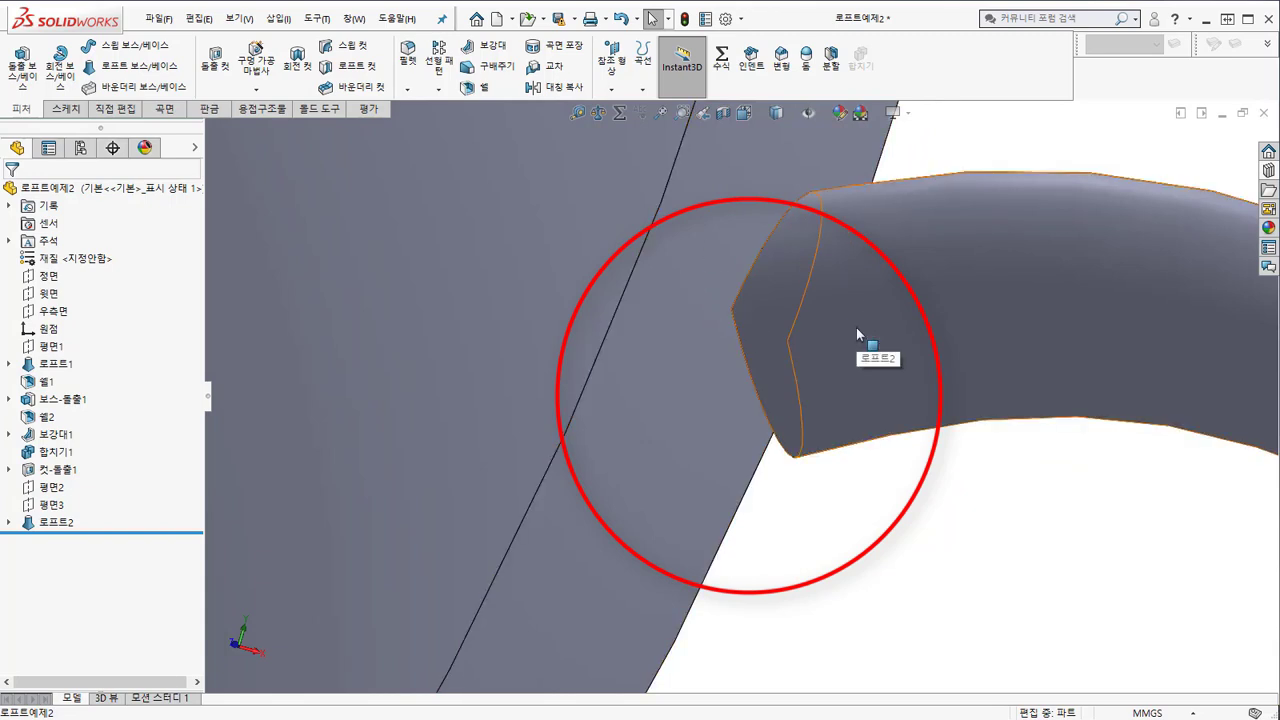
{"action": "mouse_move", "coordinate": [856, 327]}
{"action": "middle_mouse_down"}
{"action": "mouse_move", "coordinate": [838, 332]}
{"action": "mouse_move", "coordinate": [837, 317]}
{"action": "mouse_move", "coordinate": [869, 318]}
{"action": "mouse_move", "coordinate": [857, 275]}
{"action": "mouse_move", "coordinate": [740, 348]}
{"action": "middle_mouse_up"}
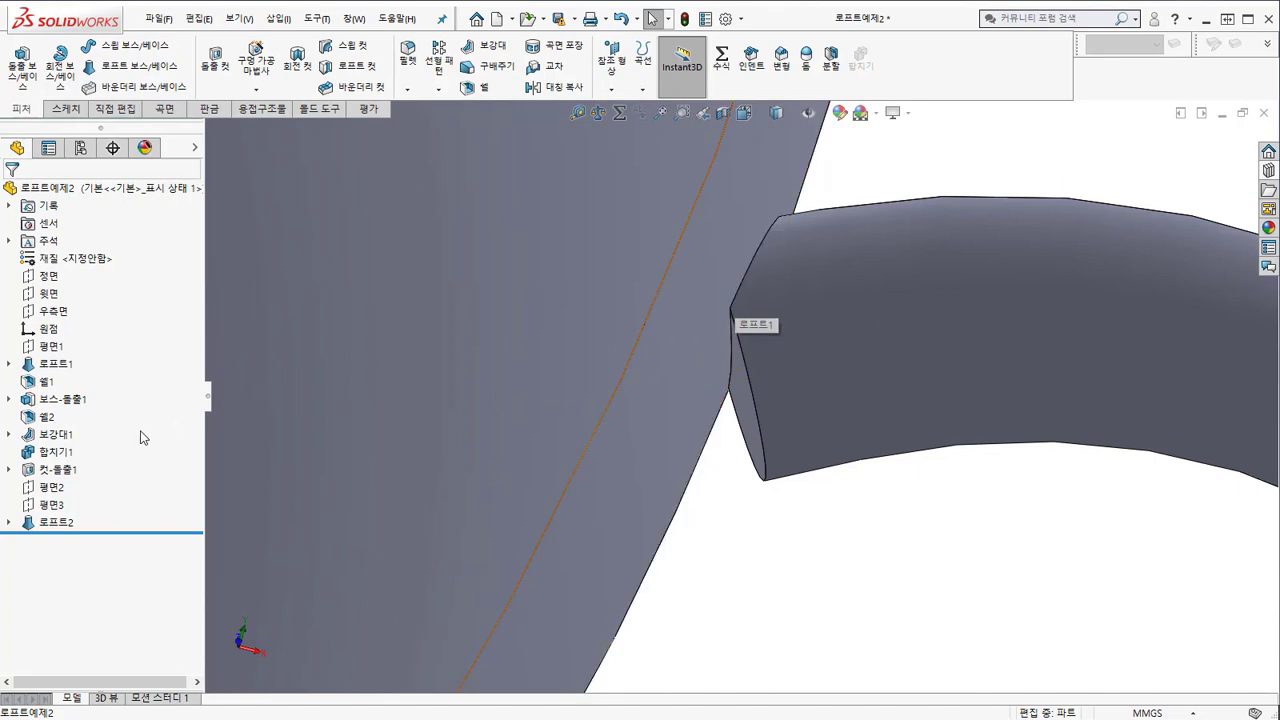
{"action": "left_click", "coordinate": [8, 524]}
{"action": "left_click", "coordinate": [78, 541]}
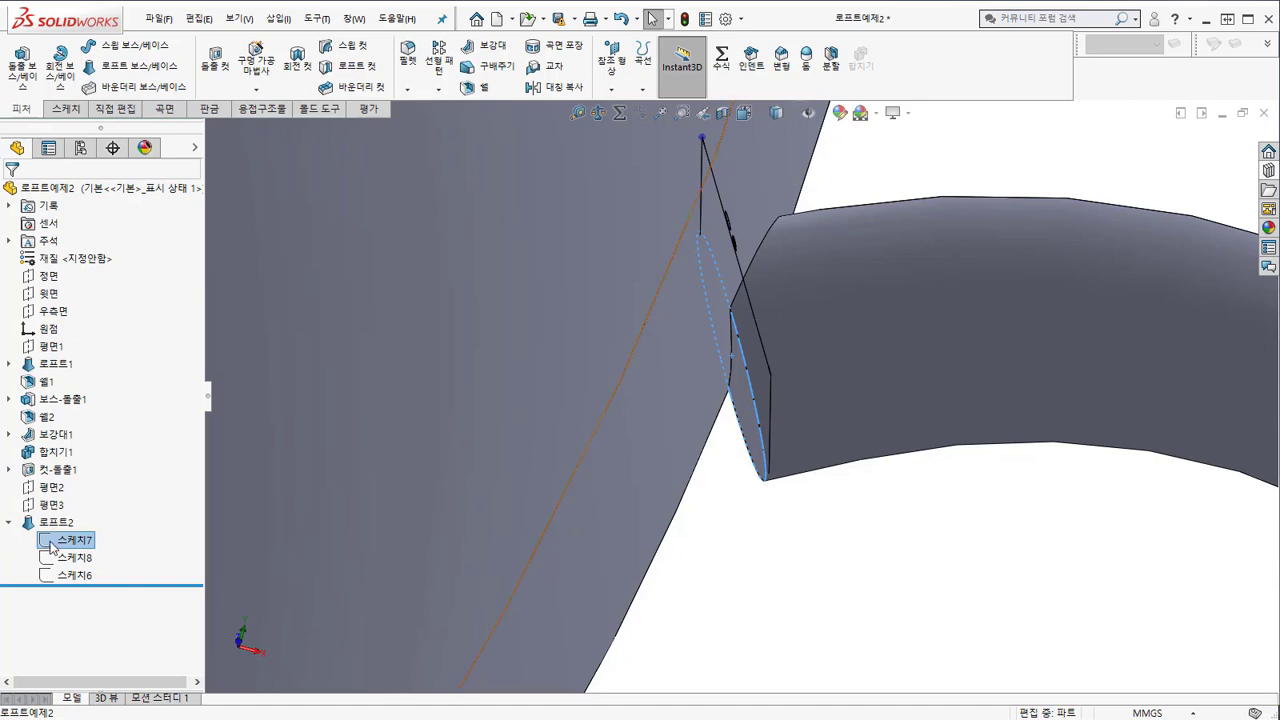
{"action": "left_click", "coordinate": [22, 62]}
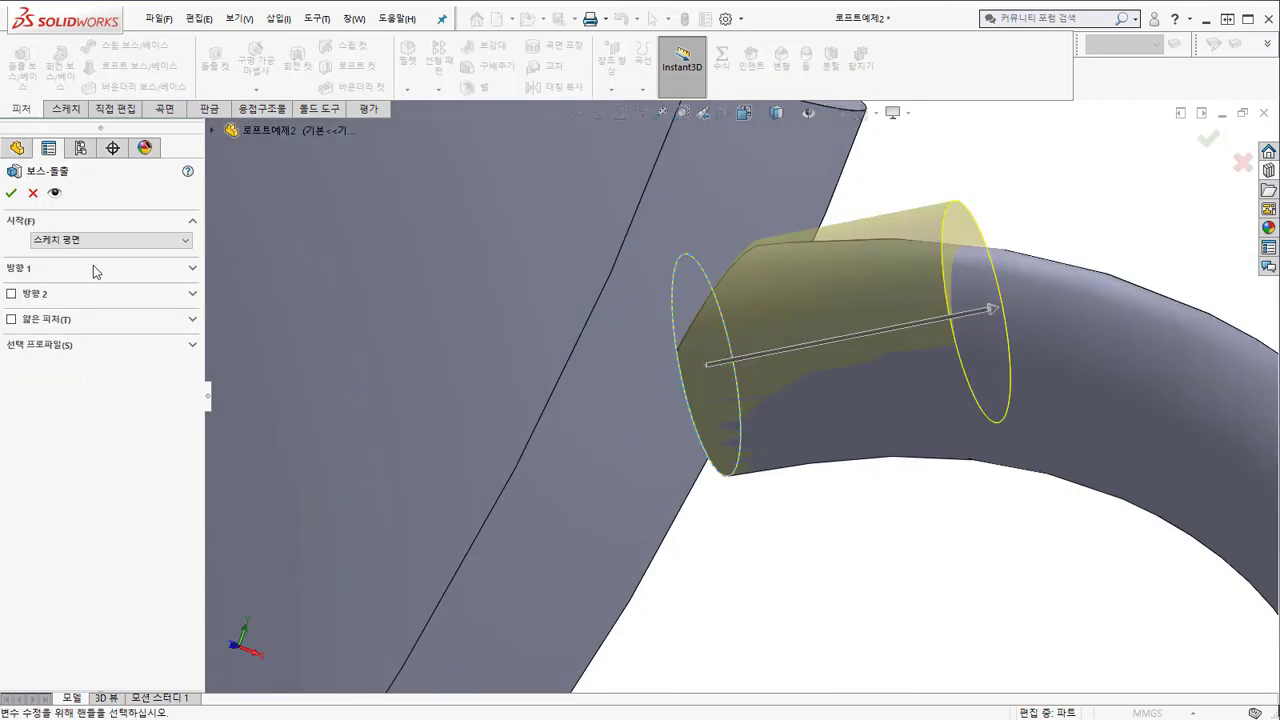
{"action": "left_click", "coordinate": [96, 270]}
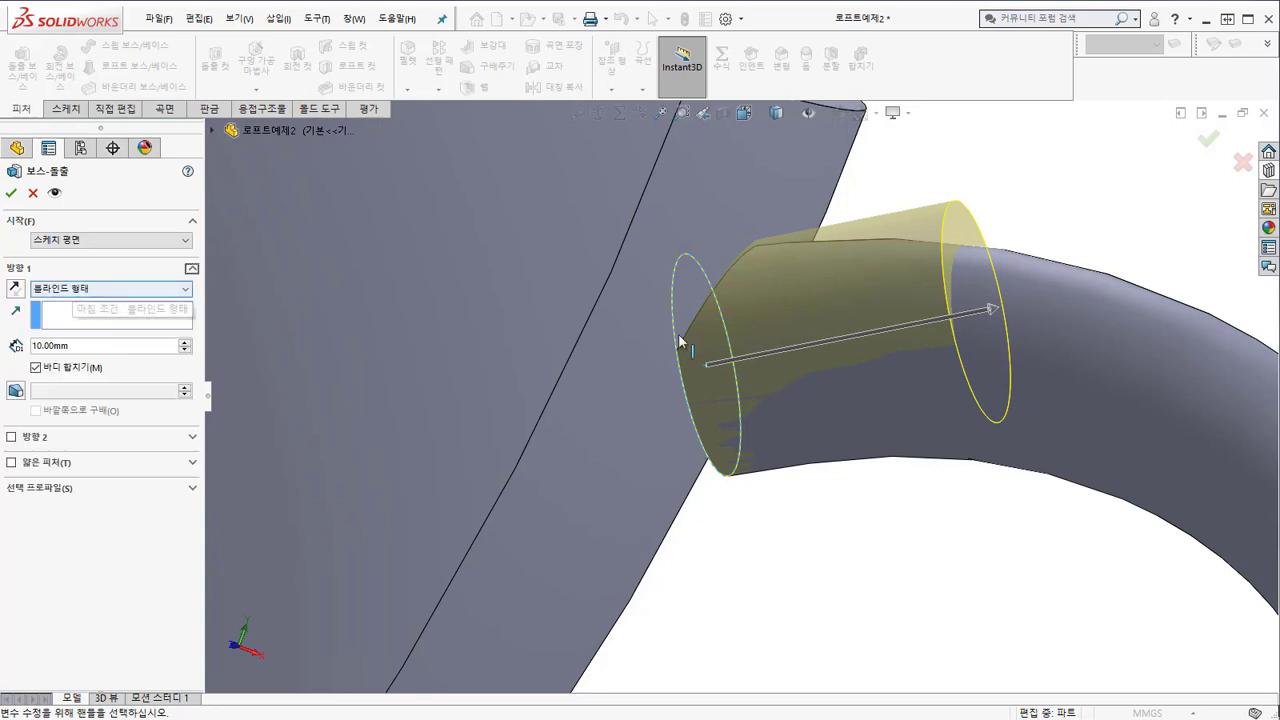
{"action": "middle_click_drag", "start_coordinate": [894, 364], "coordinate": [670, 347]}
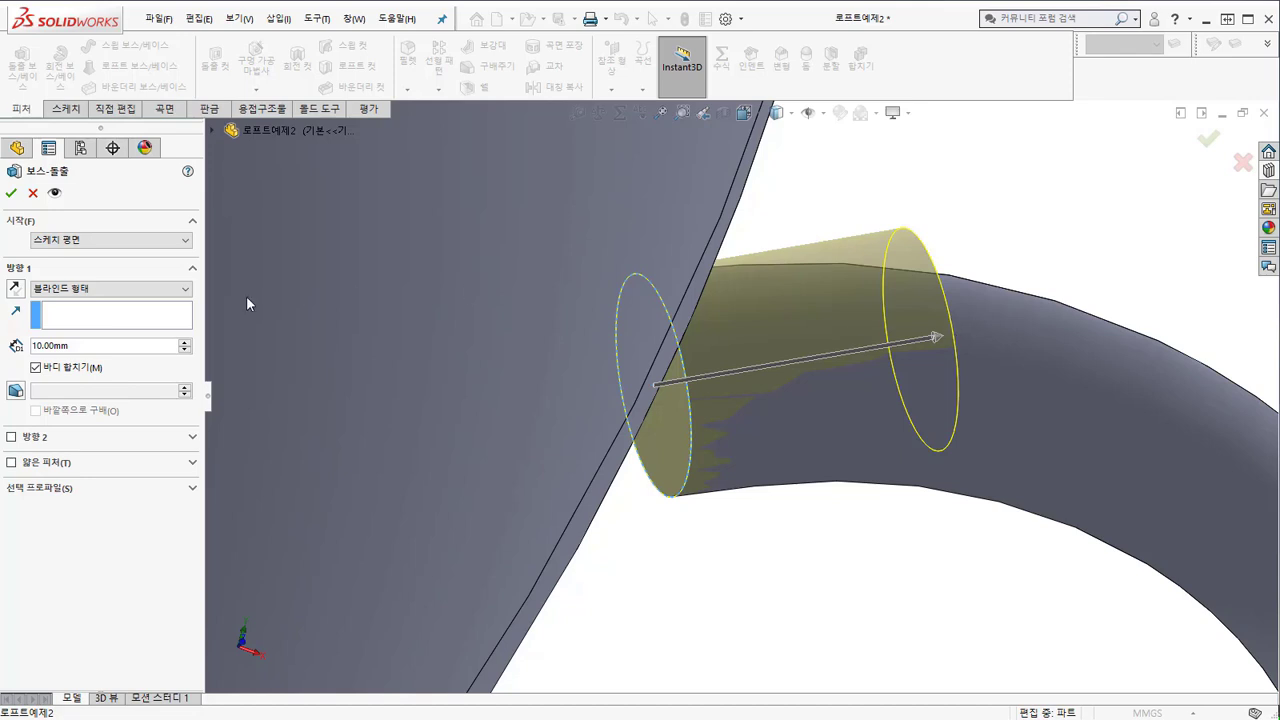
{"action": "left_click", "coordinate": [96, 289]}
{"action": "left_click", "coordinate": [15, 288]}
{"action": "left_click", "coordinate": [16, 289]}
{"action": "middle_click_drag", "start_coordinate": [734, 362], "coordinate": [709, 354]}
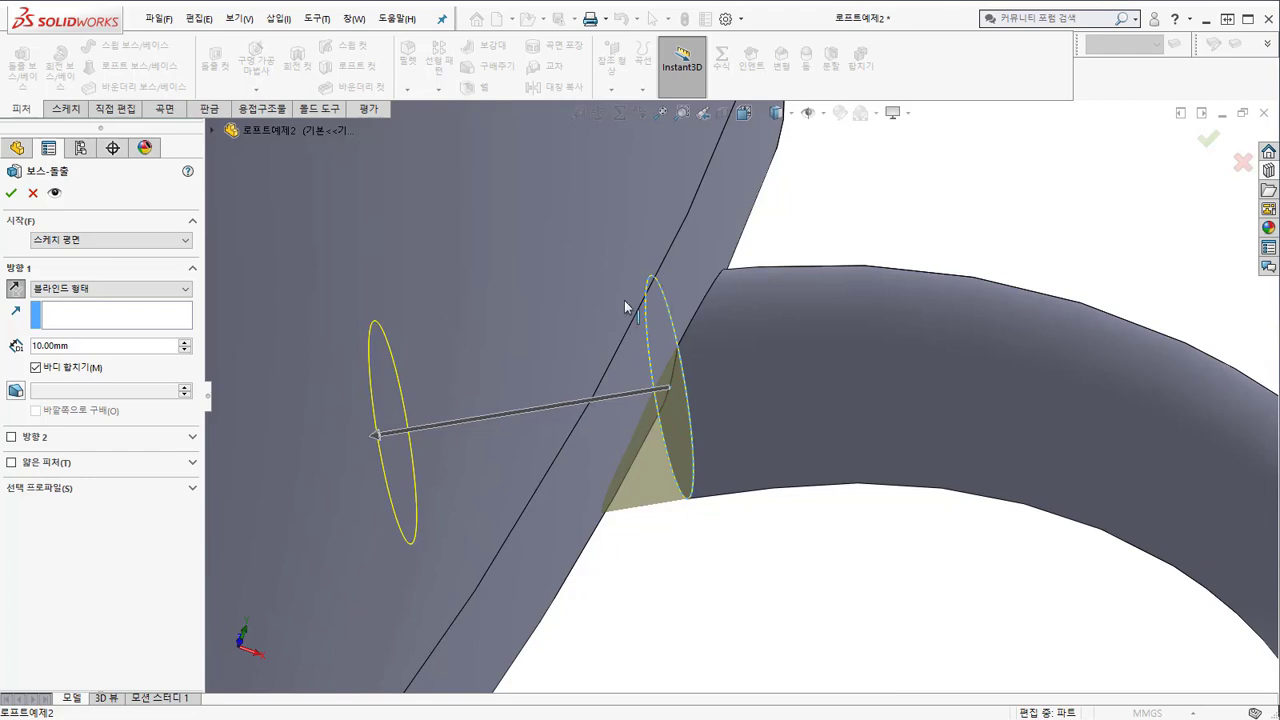
{"action": "left_click", "coordinate": [110, 289]}
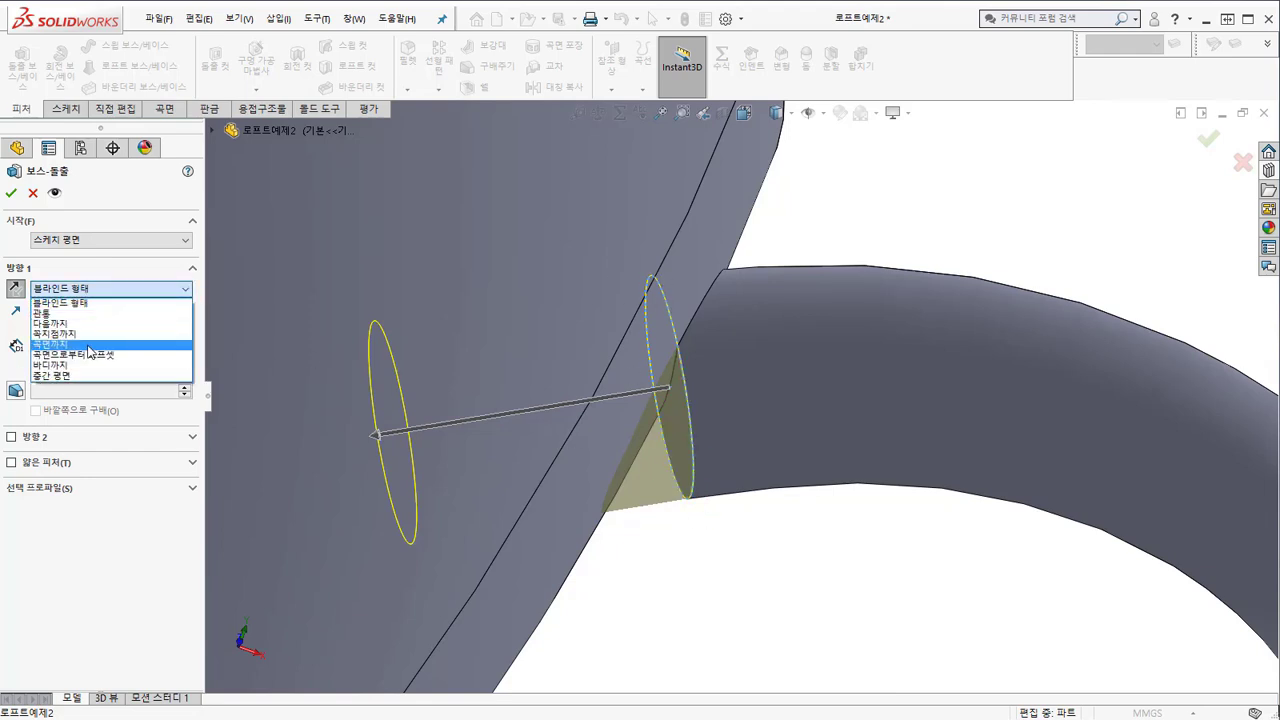
{"action": "left_click", "coordinate": [88, 346]}
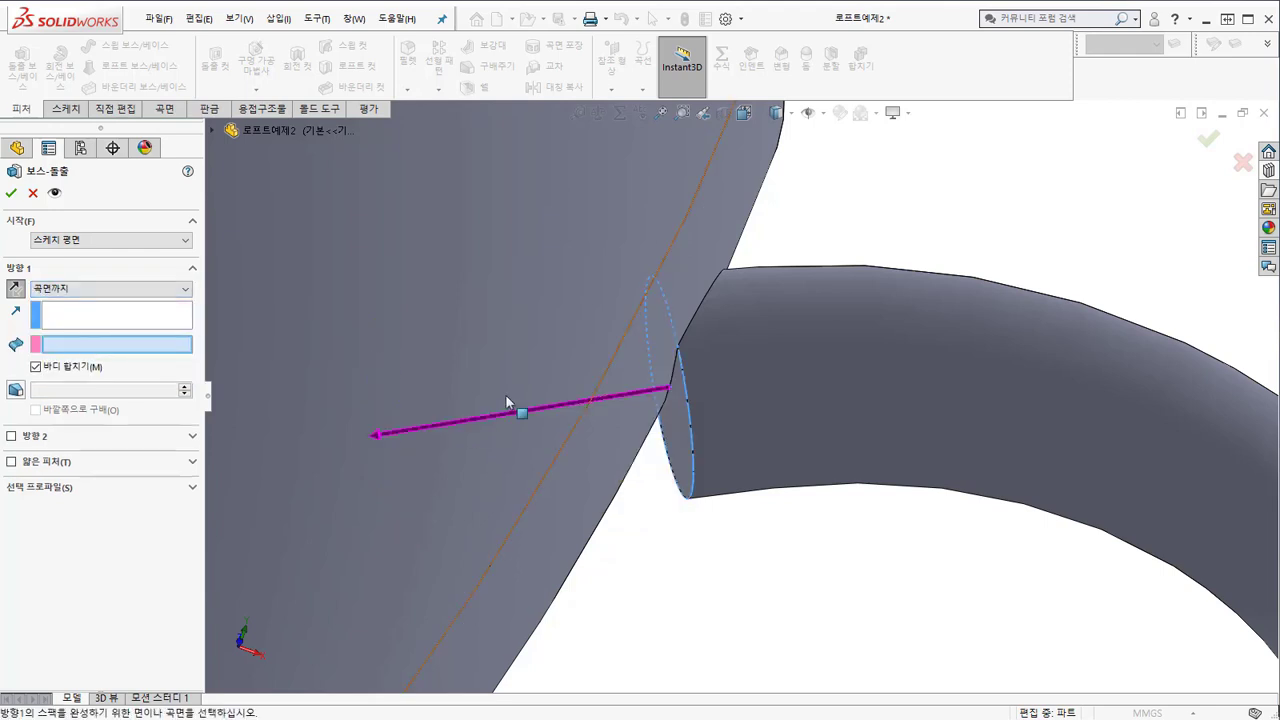
{"action": "left_click", "coordinate": [602, 445]}
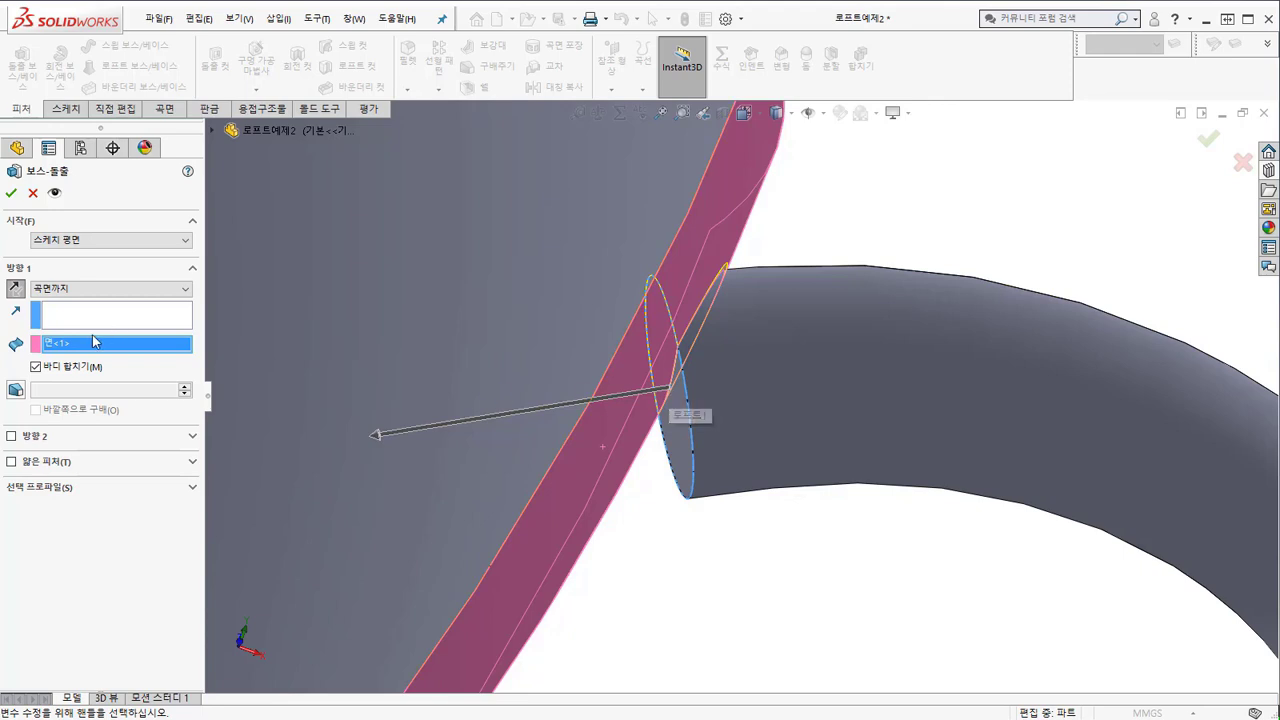
{"action": "left_click", "coordinate": [435, 420]}
{"action": "left_click", "coordinate": [620, 478]}
{"action": "left_click", "coordinate": [554, 318]}
{"action": "left_click", "coordinate": [590, 496]}
{"action": "left_click", "coordinate": [491, 523]}
{"action": "left_click", "coordinate": [110, 289]}
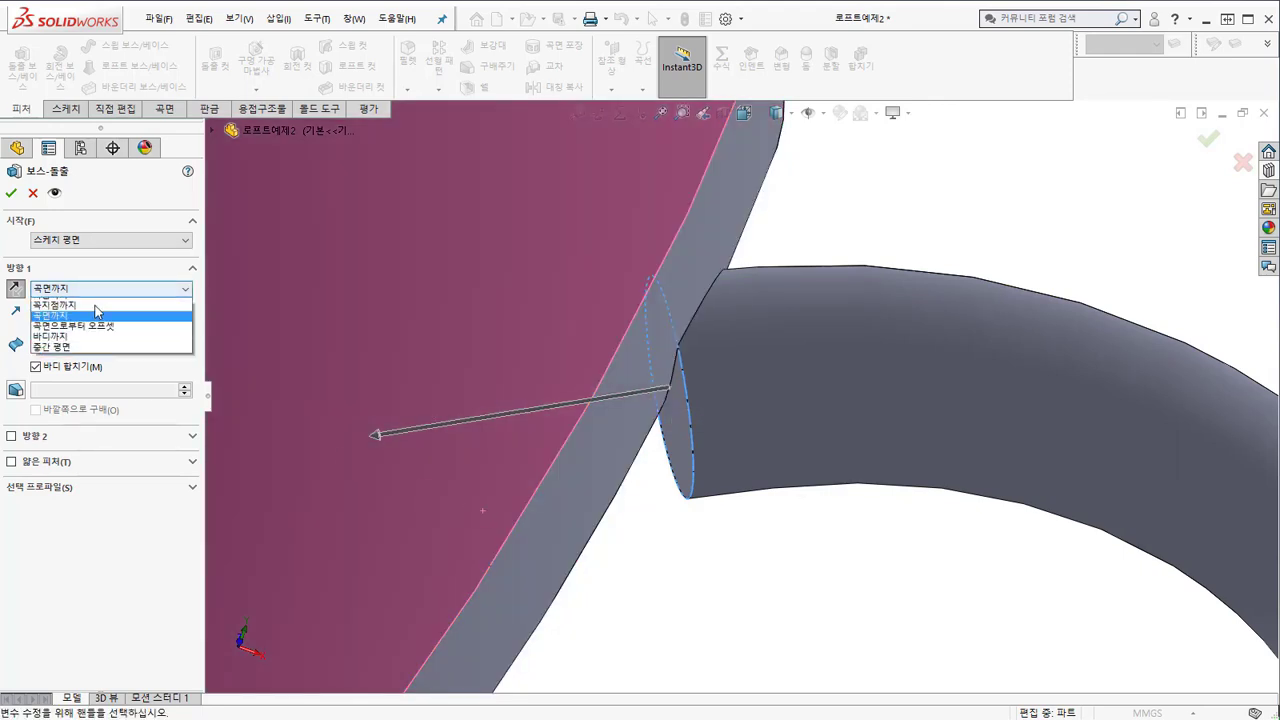
{"action": "left_click", "coordinate": [90, 336]}
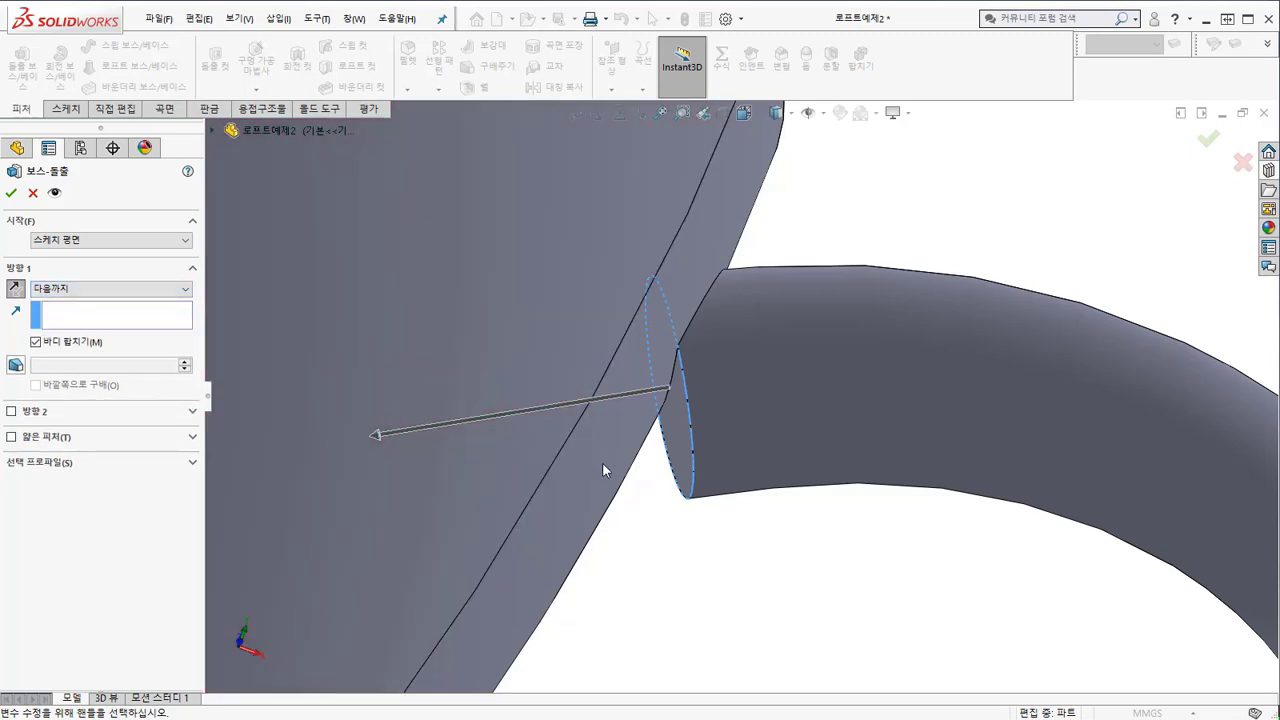
{"action": "scroll", "coordinate": [587, 417], "scroll_direction": "up", "scroll_amount": 5}
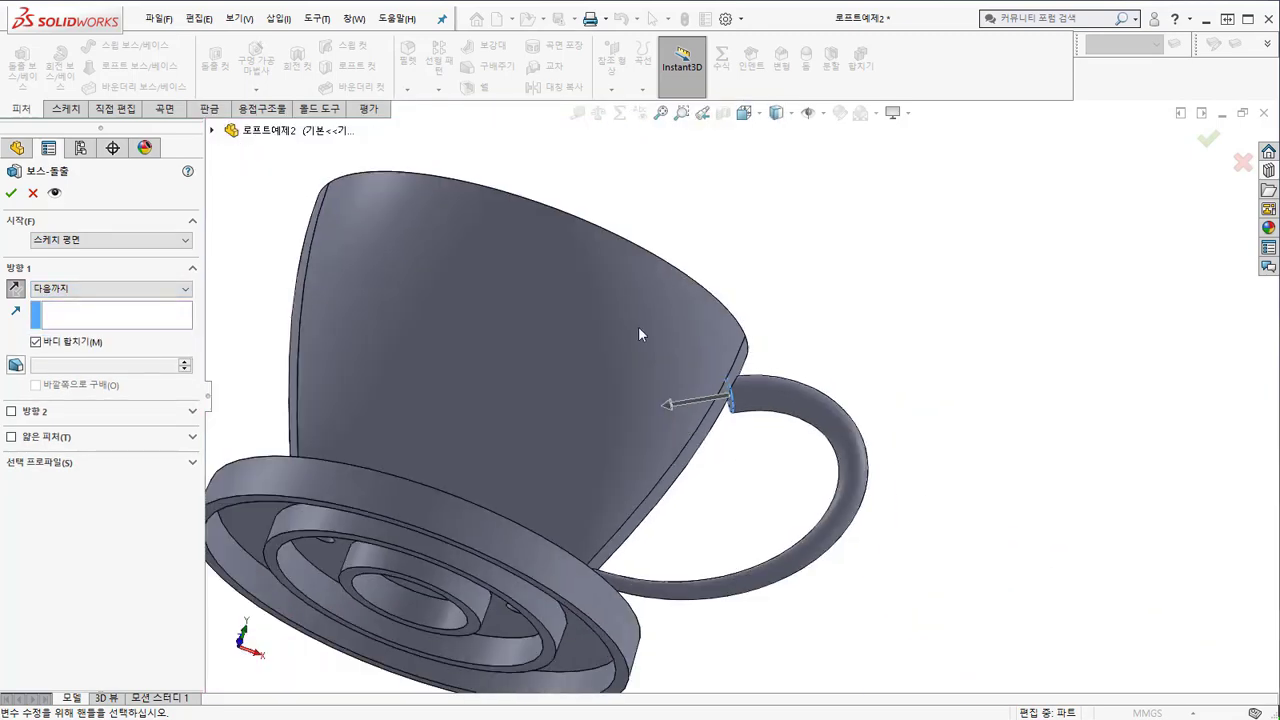
{"action": "scroll", "coordinate": [727, 421], "scroll_direction": "down", "scroll_amount": 6}
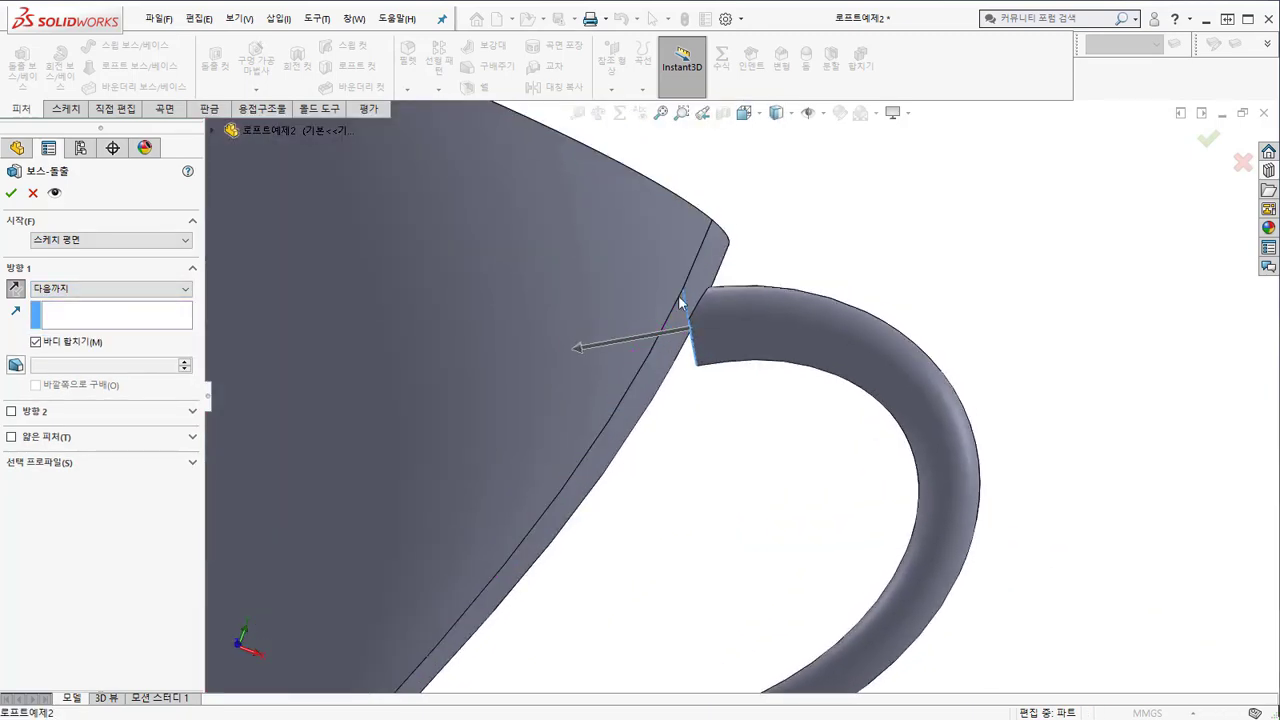
{"action": "scroll", "coordinate": [683, 362], "scroll_direction": "down", "scroll_amount": 3}
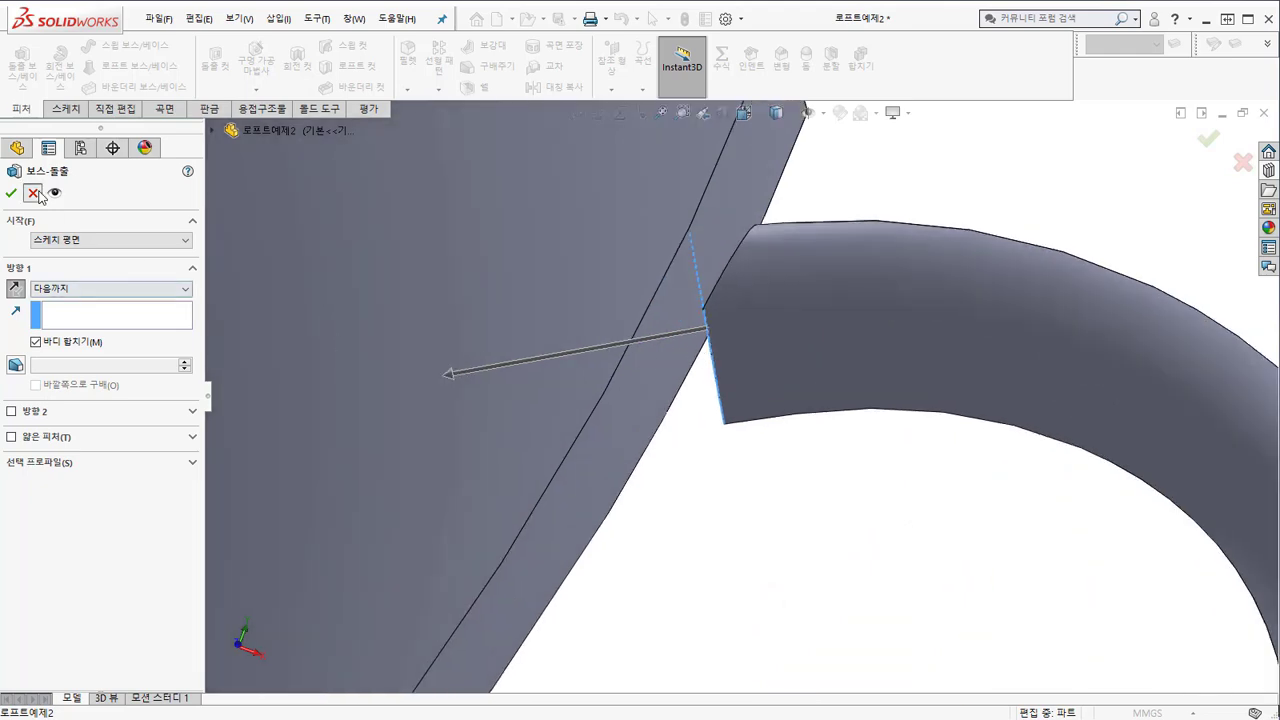
{"action": "left_click", "coordinate": [33, 193]}
{"action": "left_click", "coordinate": [733, 465]}
{"action": "mouse_move", "coordinate": [751, 449]}
{"action": "middle_mouse_down"}
{"action": "mouse_move", "coordinate": [763, 400]}
{"action": "mouse_move", "coordinate": [725, 370]}
{"action": "middle_mouse_up"}
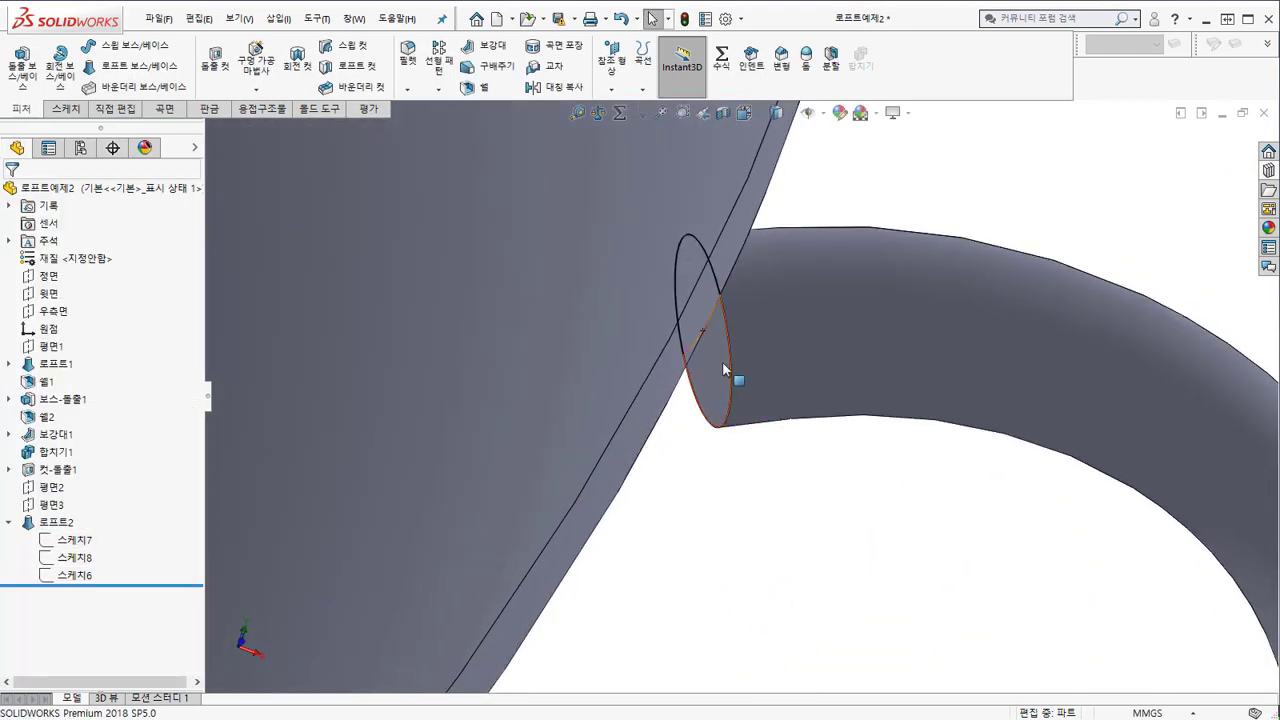
Start a new sketch on the handle's elliptical end face.
{"action": "left_click", "coordinate": [726, 370]}
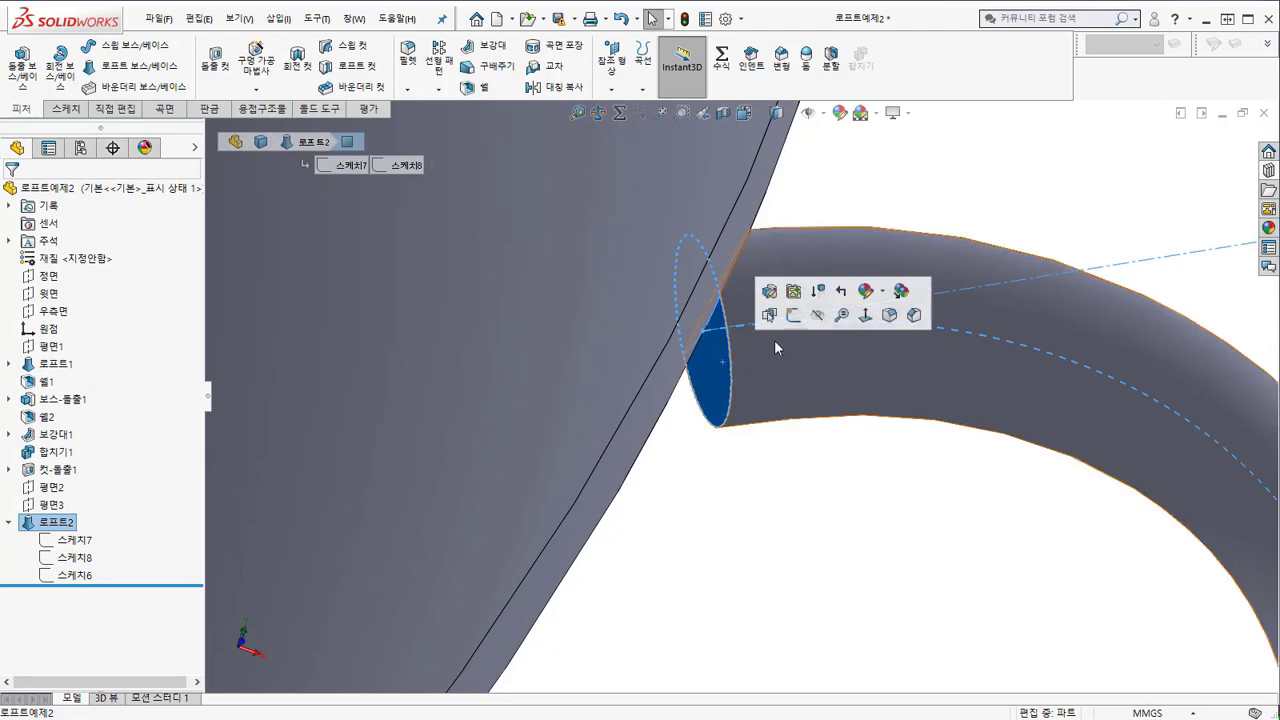
{"action": "left_click", "coordinate": [793, 316]}
{"action": "scroll", "coordinate": [800, 350], "scroll_direction": "down", "scroll_amount": 5}
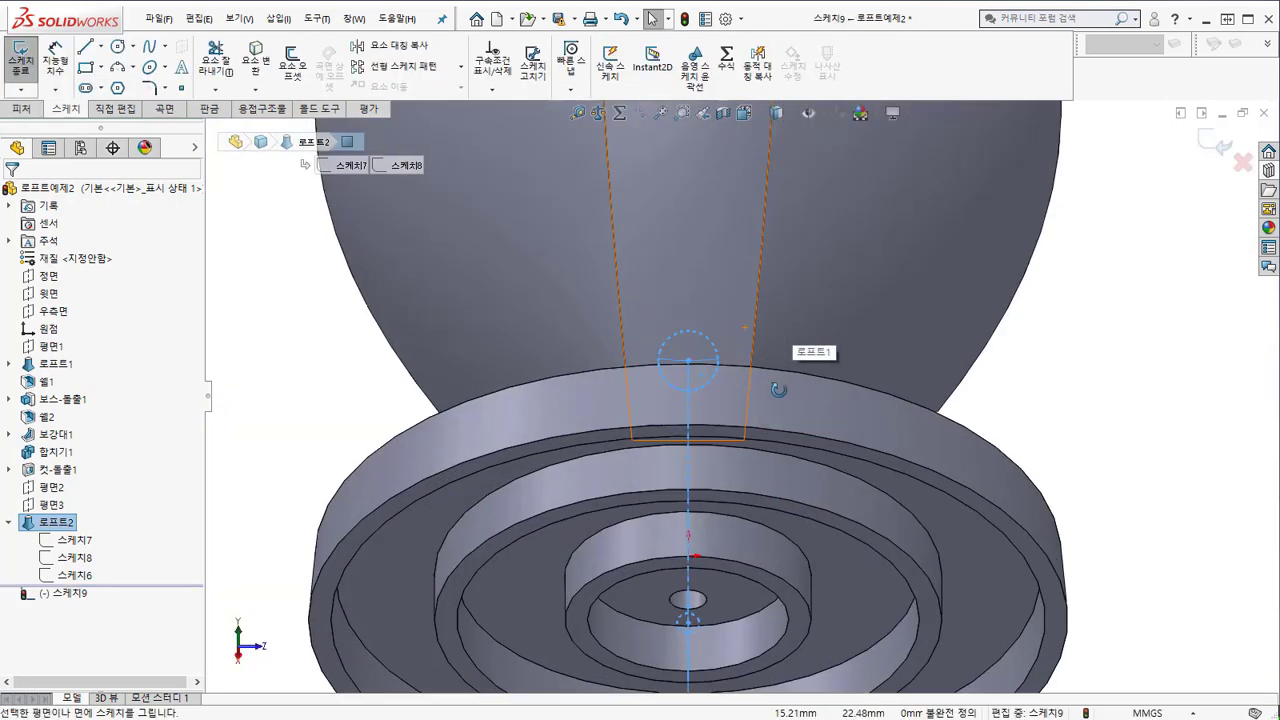
{"action": "scroll", "coordinate": [1013, 371], "scroll_direction": "up", "scroll_amount": 5}
{"action": "scroll", "coordinate": [903, 411], "scroll_direction": "down", "scroll_amount": 8}
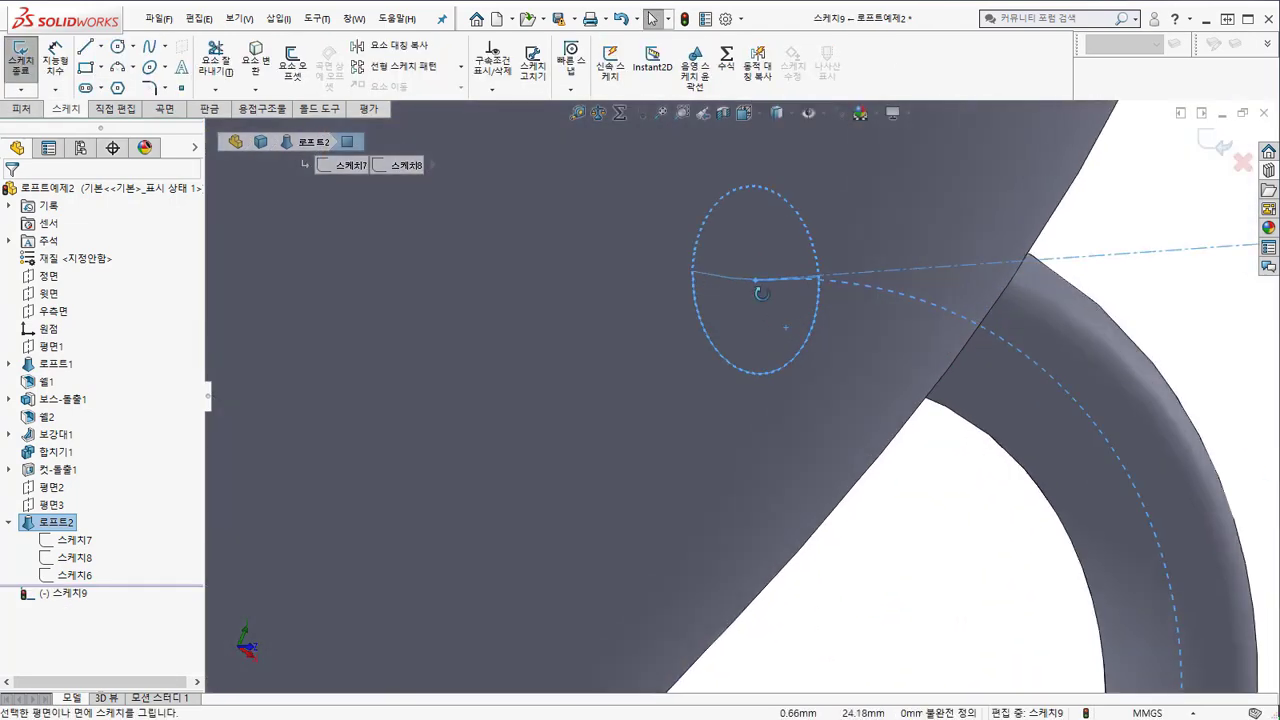
{"action": "scroll", "coordinate": [903, 409], "scroll_direction": "up", "scroll_amount": 3}
{"action": "scroll", "coordinate": [677, 513], "scroll_direction": "down", "scroll_amount": 6}
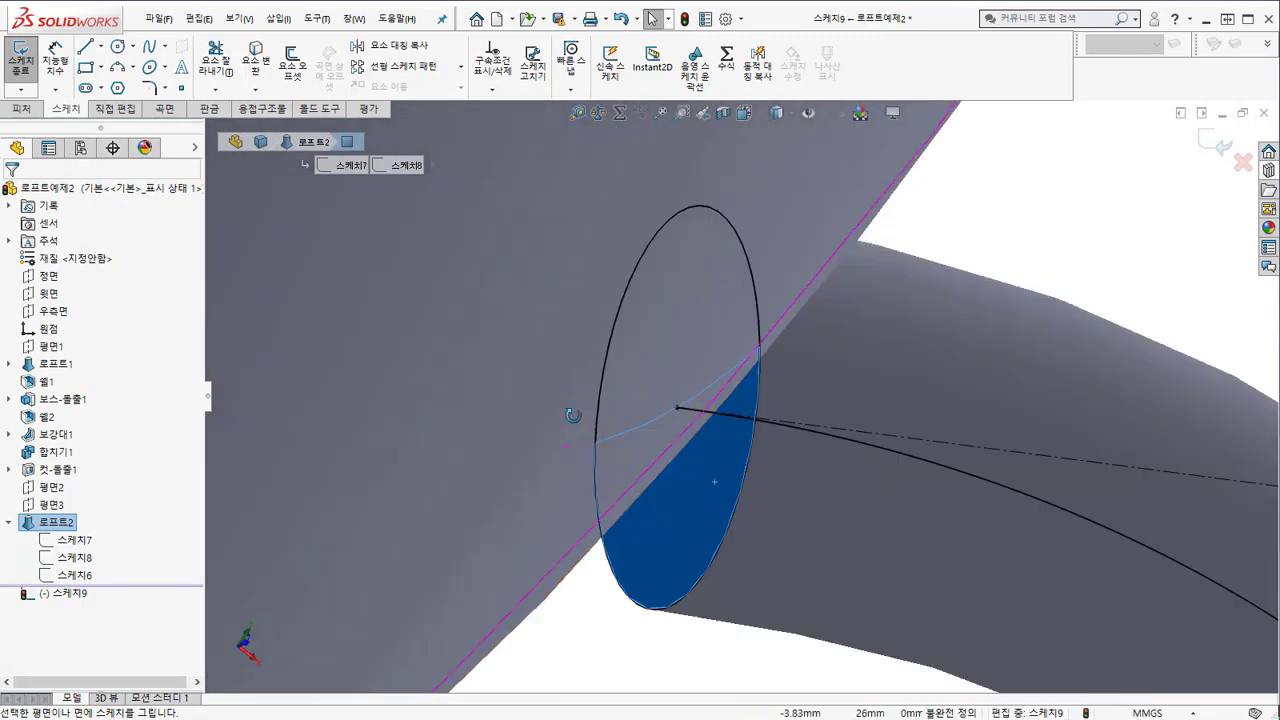
Convert the end face's outline into sketch 스케치9.
{"action": "left_click", "coordinate": [677, 515]}
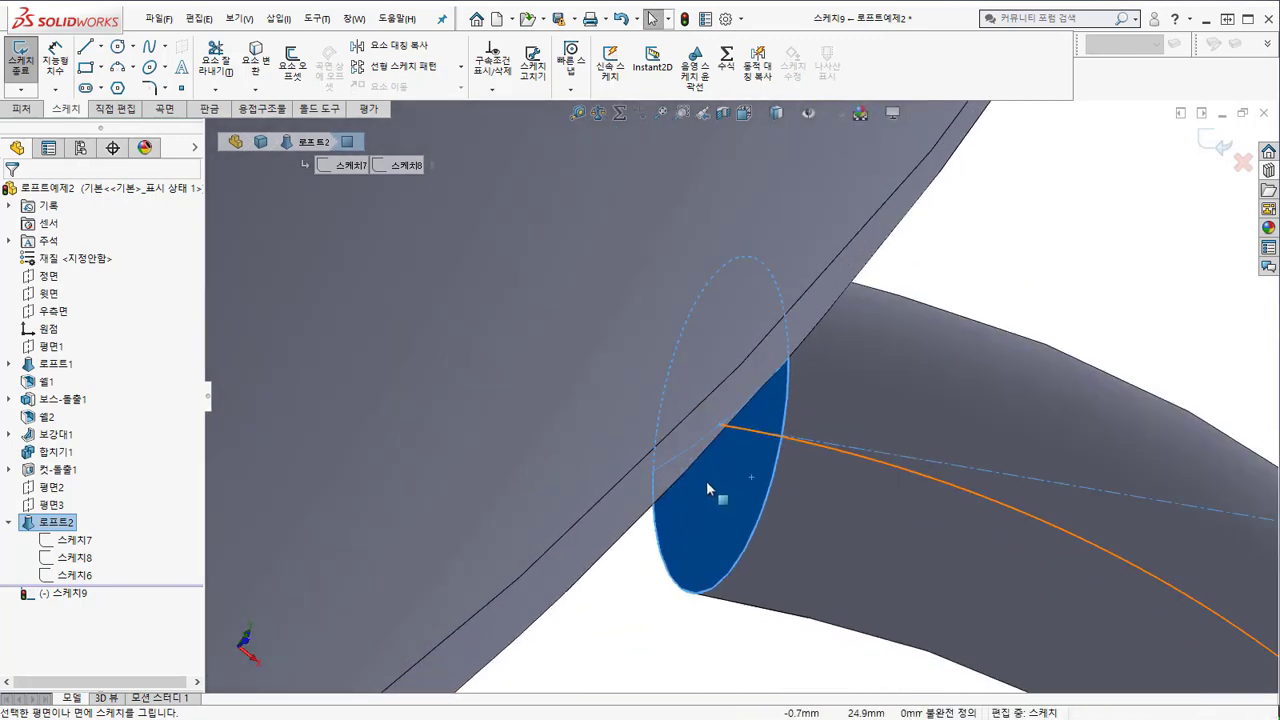
{"action": "left_click", "coordinate": [256, 60]}
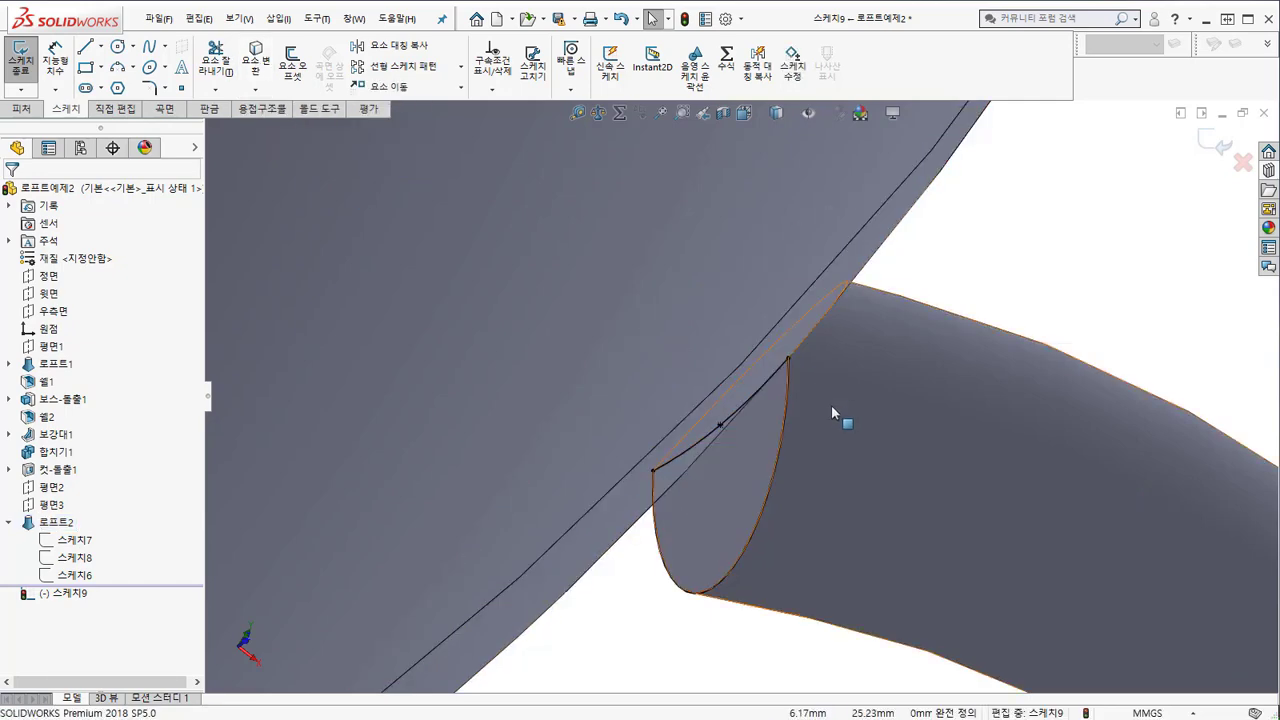
{"action": "left_click", "coordinate": [22, 108]}
Extrude the end sketch Up To Next so it meets the cup wall as 보스-돌출2.
{"action": "left_click", "coordinate": [21, 60]}
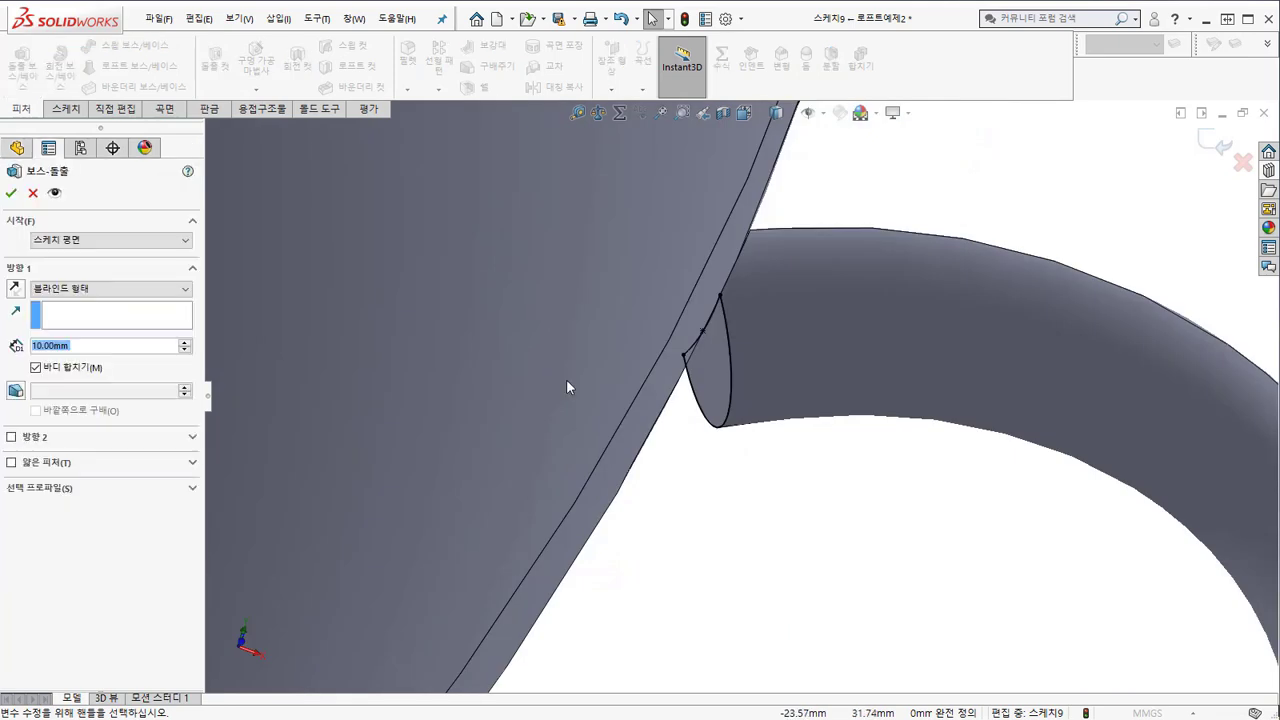
{"action": "left_click", "coordinate": [95, 288]}
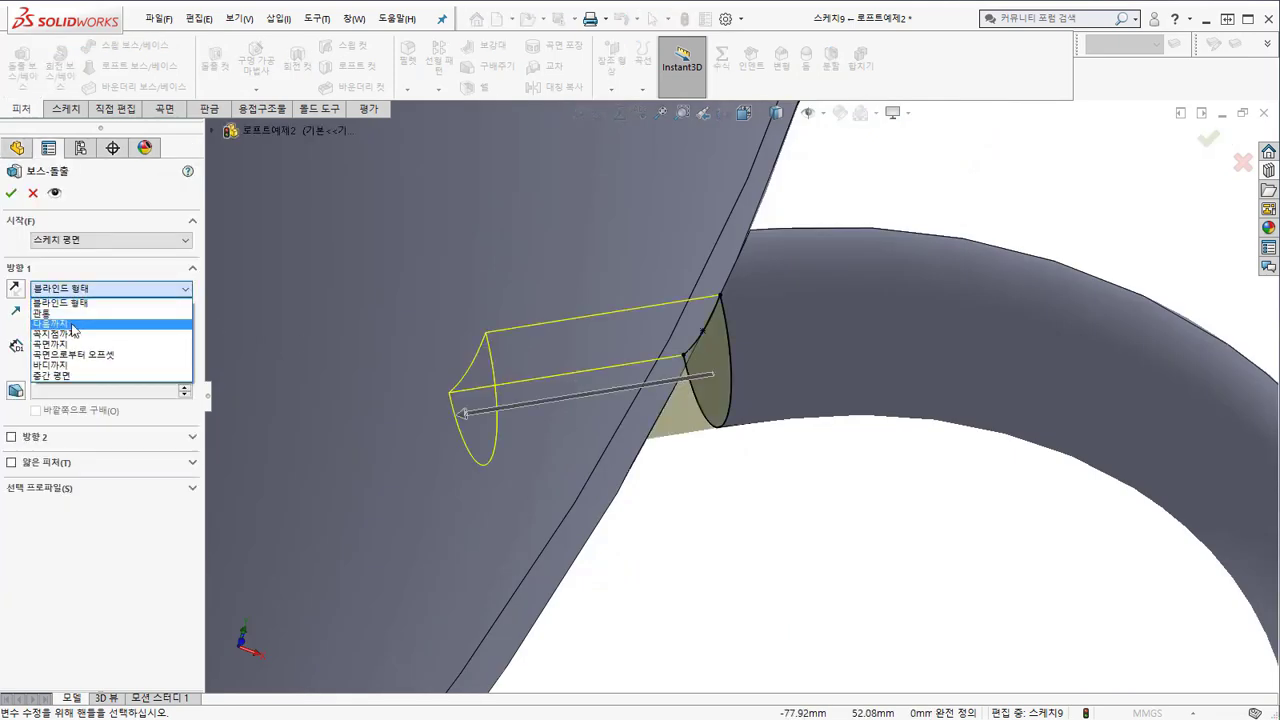
{"action": "left_click", "coordinate": [72, 326]}
{"action": "middle_click_drag", "start_coordinate": [673, 401], "coordinate": [715, 413]}
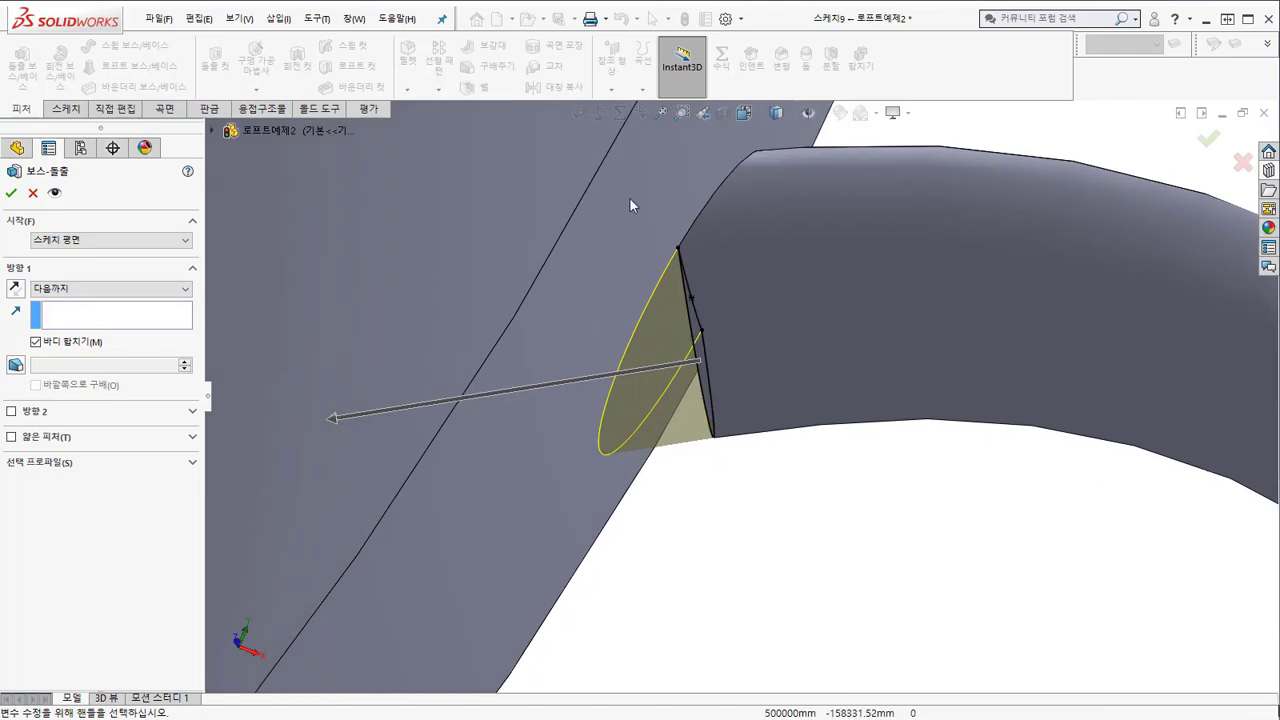
{"action": "scroll", "coordinate": [678, 250], "scroll_direction": "down", "scroll_amount": 1}
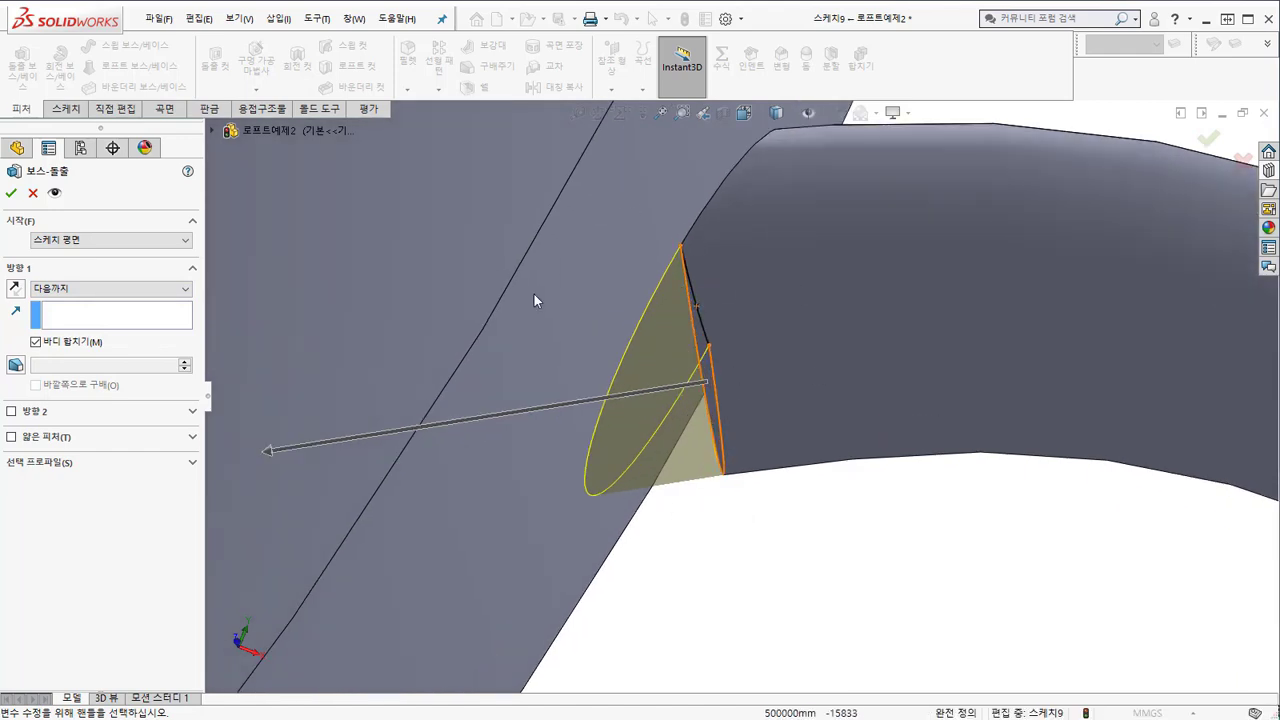
{"action": "middle_click_drag", "start_coordinate": [707, 373], "coordinate": [672, 390]}
{"action": "left_click", "coordinate": [12, 194]}
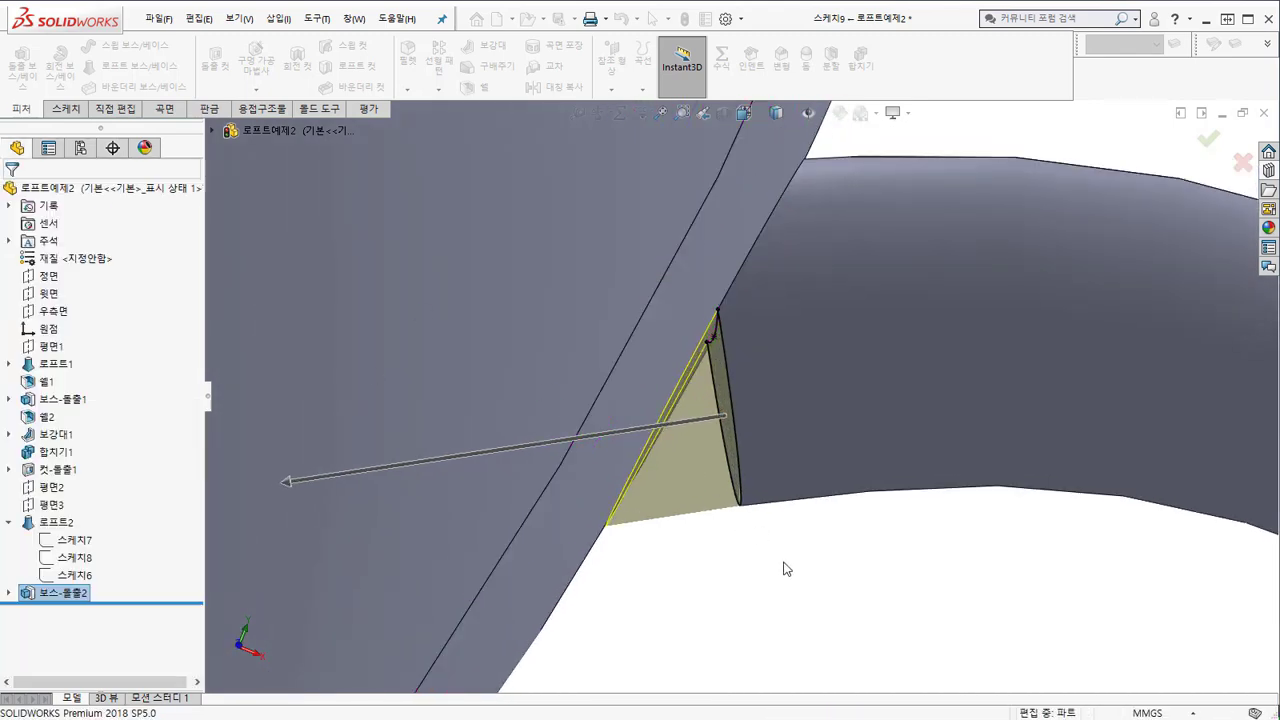
{"action": "middle_click_drag", "start_coordinate": [790, 513], "coordinate": [745, 501]}
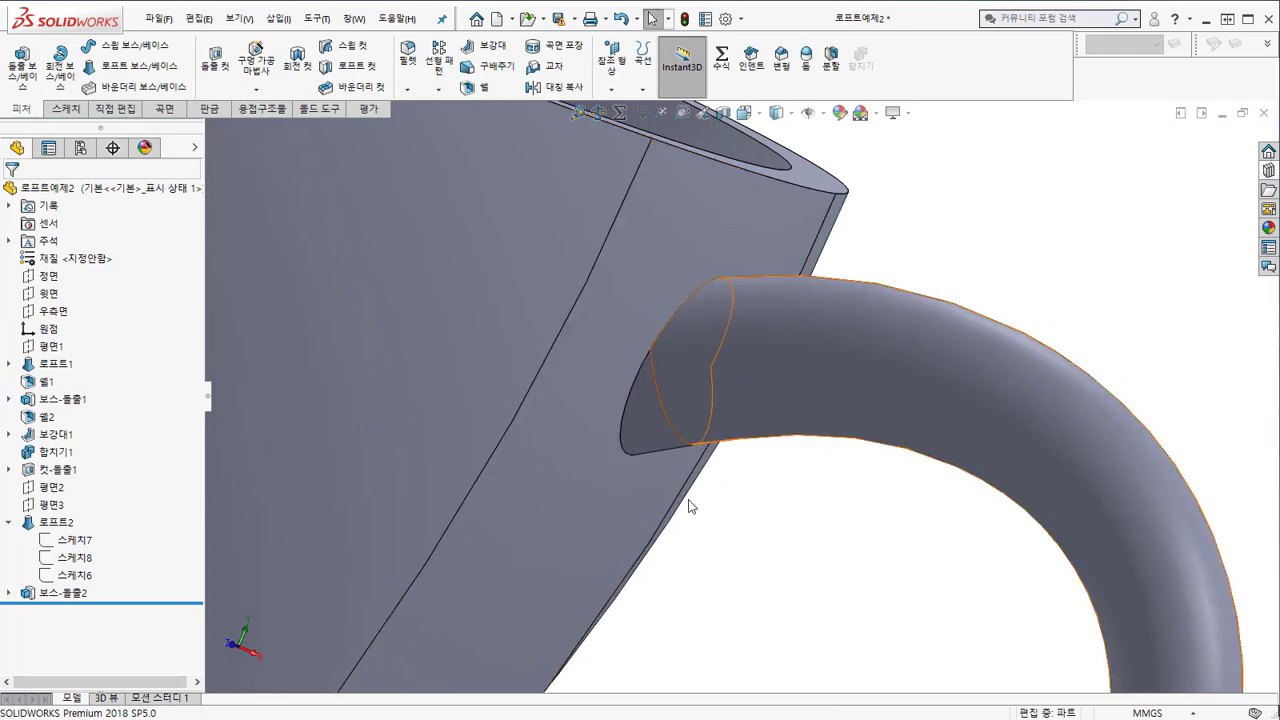
Turn the handle end toward the viewer, then start and cancel a fillet at the joint.
{"action": "scroll", "coordinate": [695, 392], "scroll_direction": "down", "scroll_amount": 5}
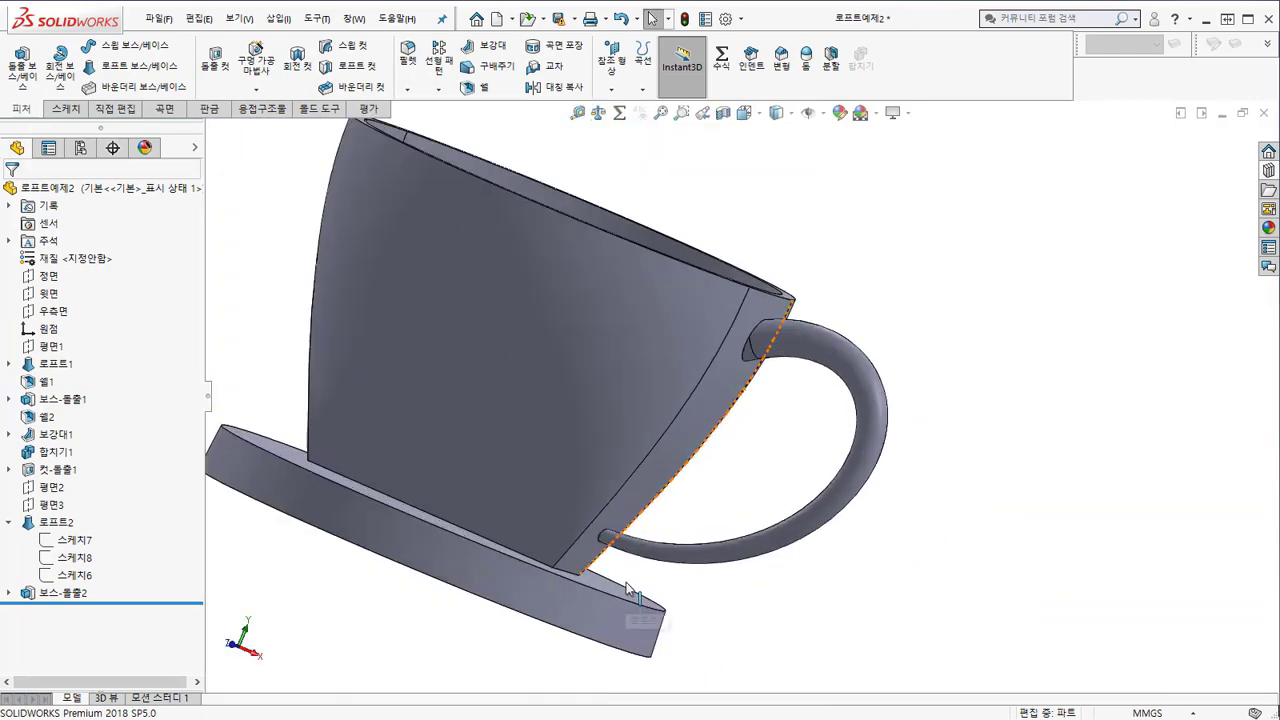
{"action": "scroll", "coordinate": [612, 453], "scroll_direction": "up", "scroll_amount": 8}
{"action": "middle_click_drag", "start_coordinate": [670, 396], "coordinate": [680, 366]}
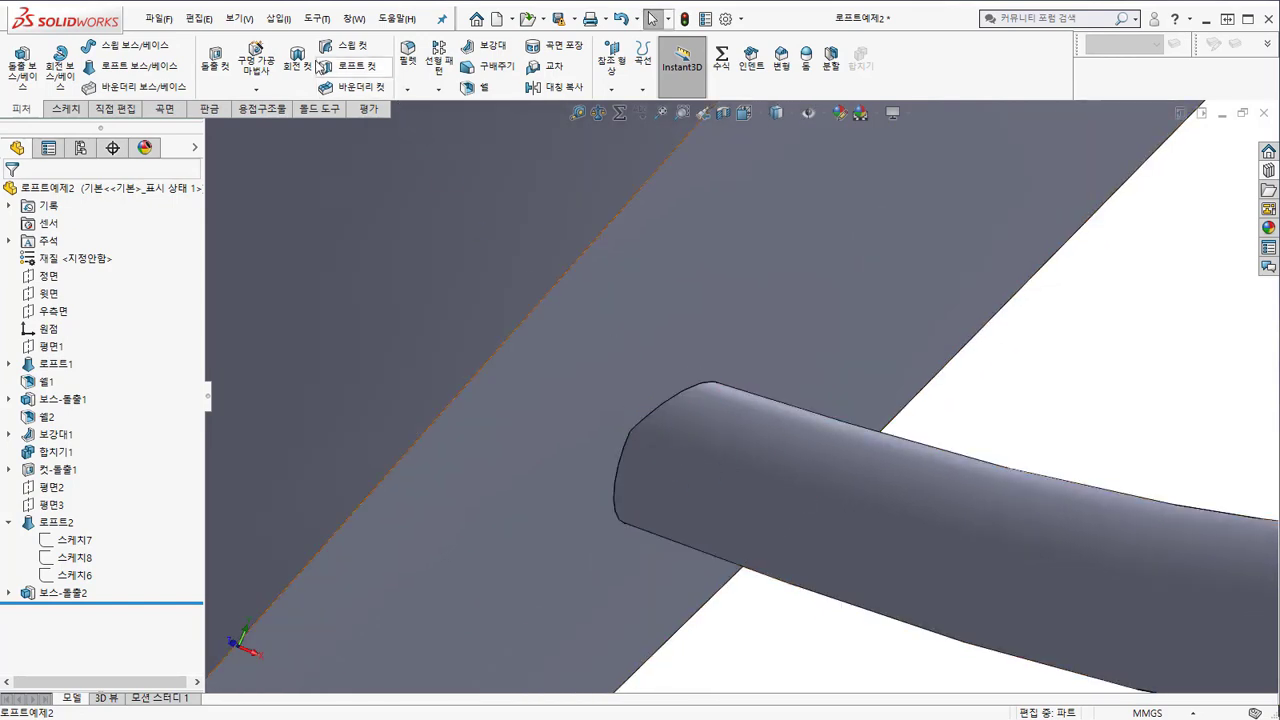
{"action": "left_click", "coordinate": [407, 60]}
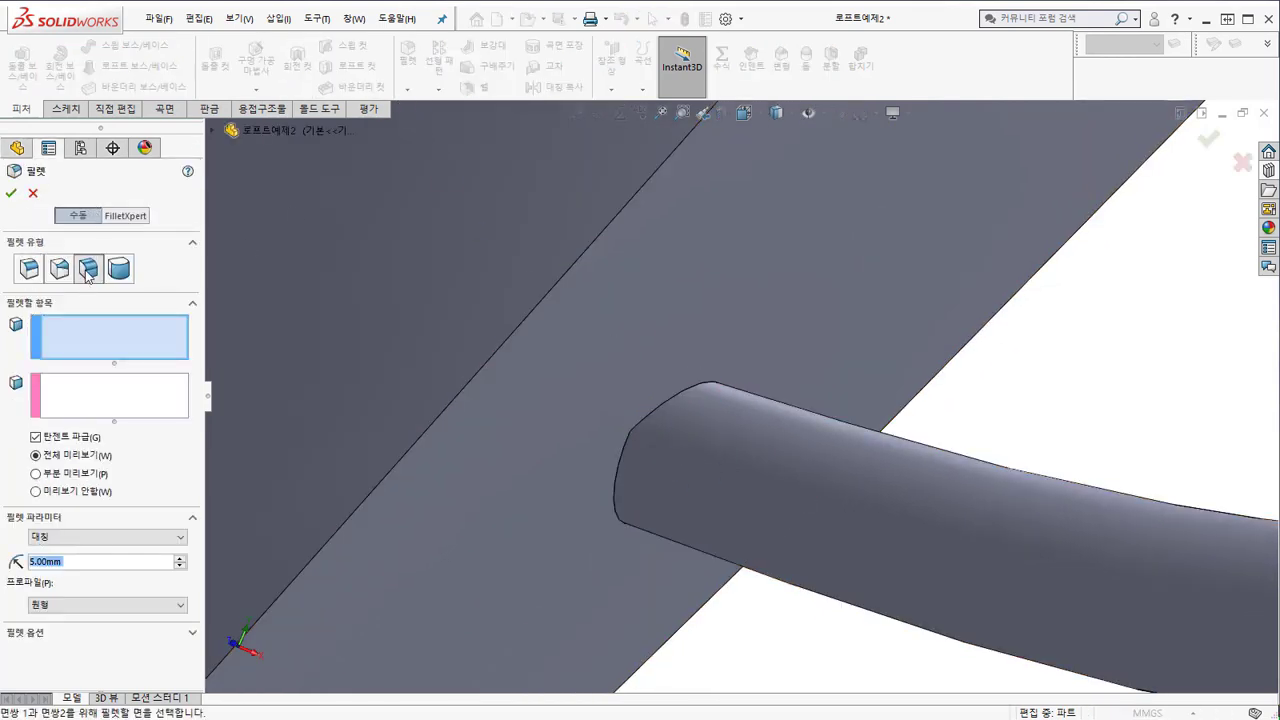
{"action": "left_click", "coordinate": [78, 404]}
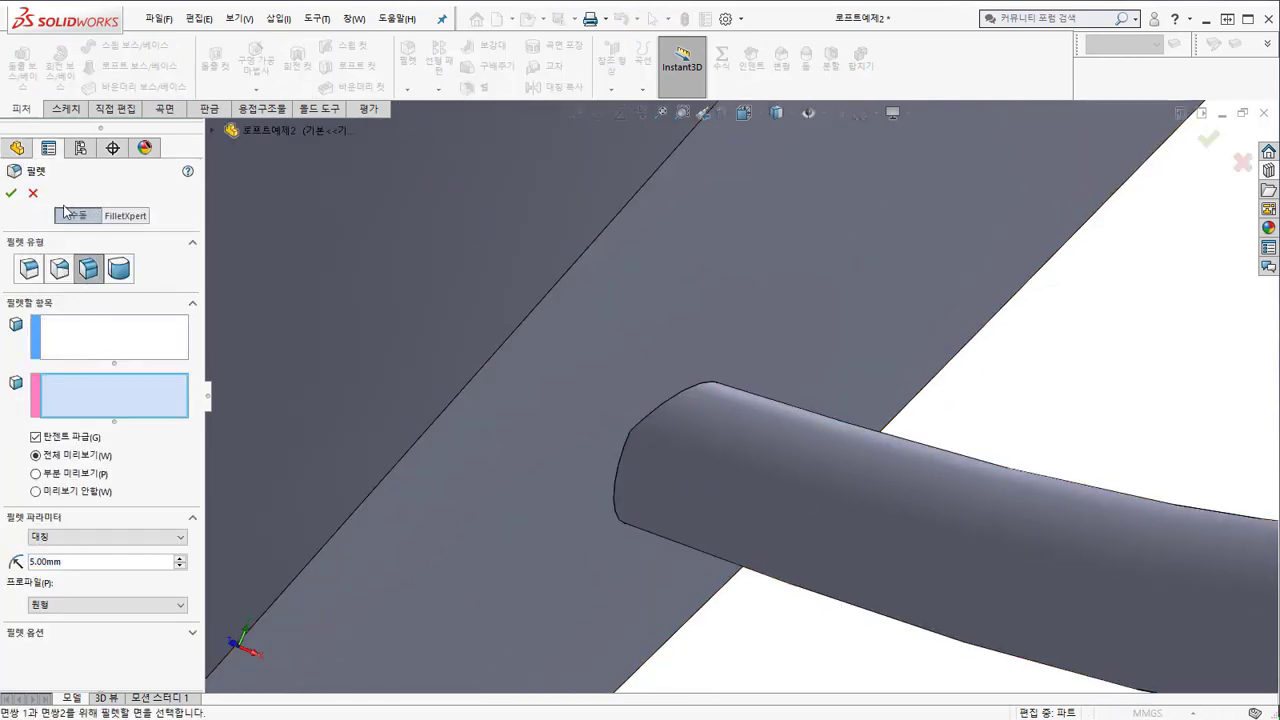
{"action": "left_click", "coordinate": [33, 193]}
Return to the isometric view and close 로프트예제2 without saving.
{"action": "scroll", "coordinate": [865, 331], "scroll_direction": "up", "scroll_amount": 3}
{"action": "key", "text": "ctrl+7"}
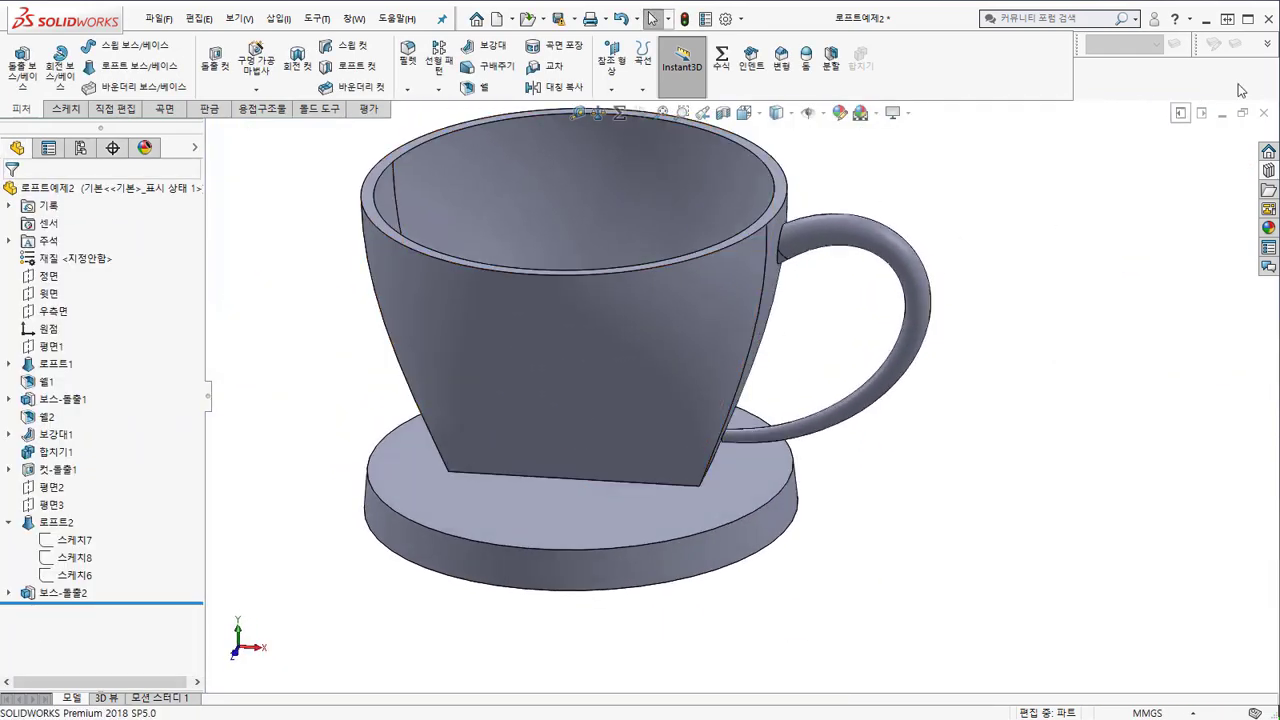
{"action": "left_click", "coordinate": [1263, 112]}
{"action": "left_click", "coordinate": [781, 459]}
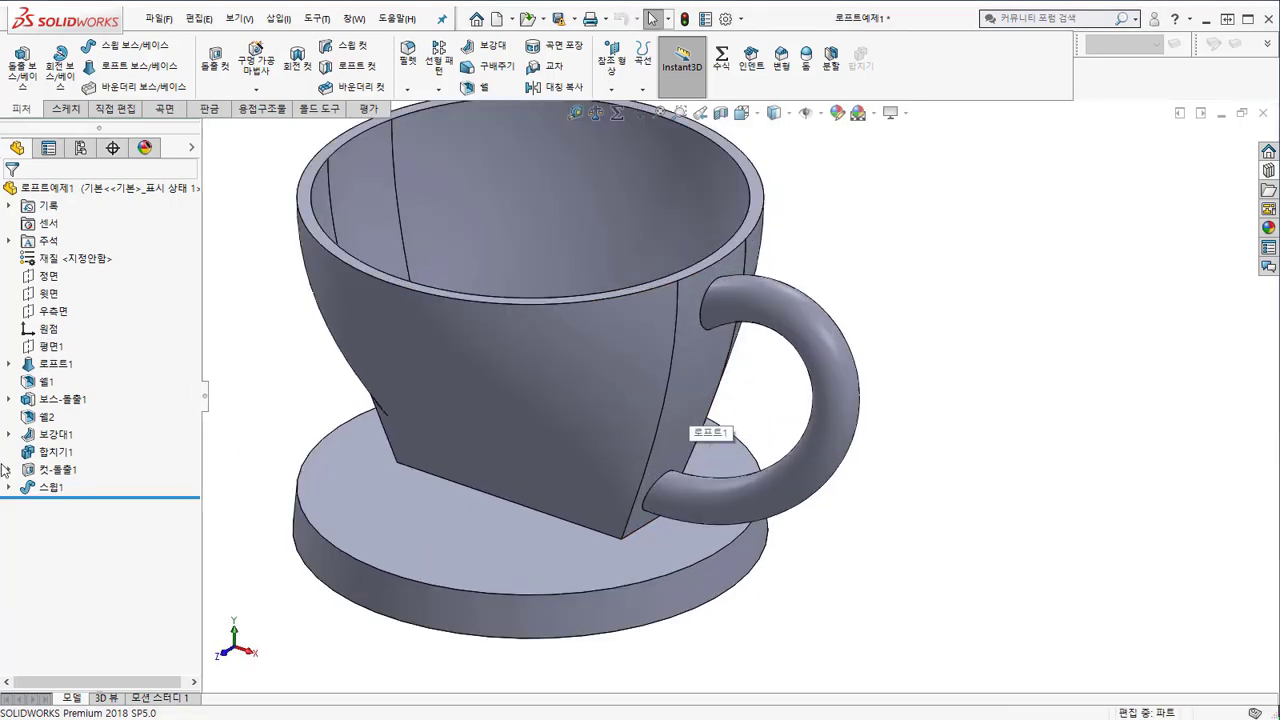
Delete the sweep feature 스윕1 and orbit to view the remaining 스케치6 arc.
{"action": "right_click", "coordinate": [47, 488]}
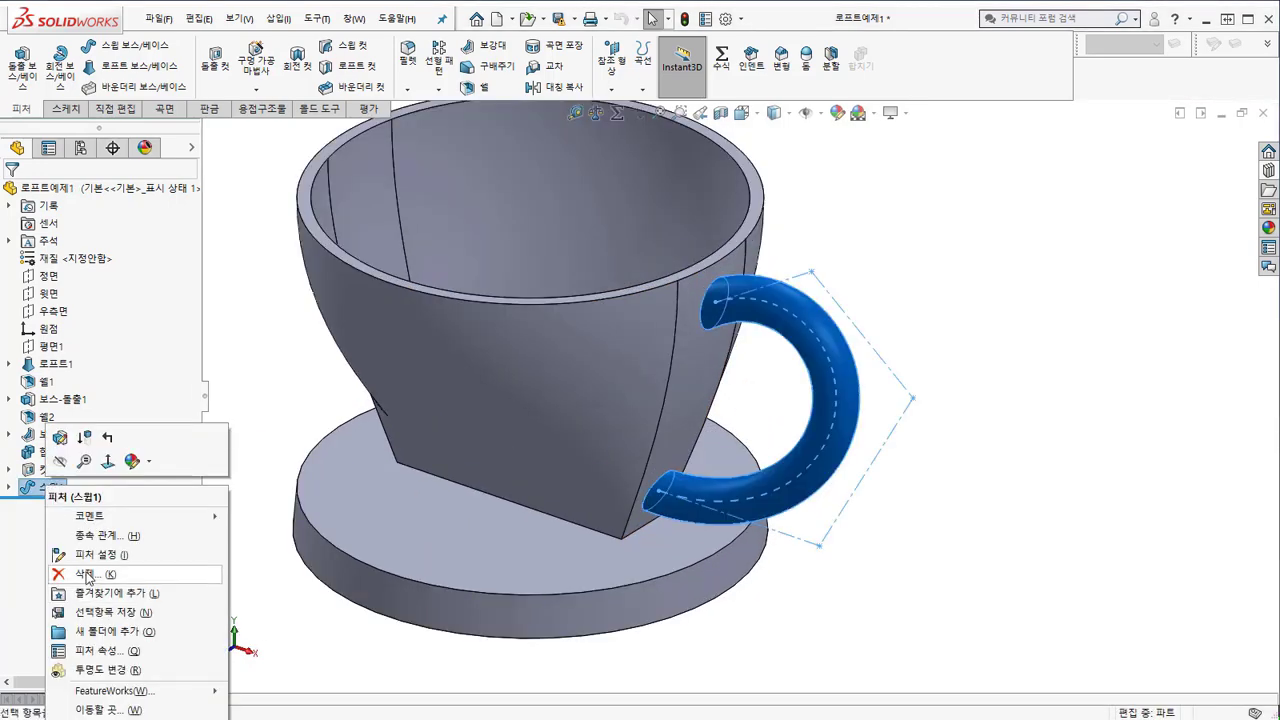
{"action": "left_click", "coordinate": [86, 575]}
{"action": "left_click", "coordinate": [666, 263]}
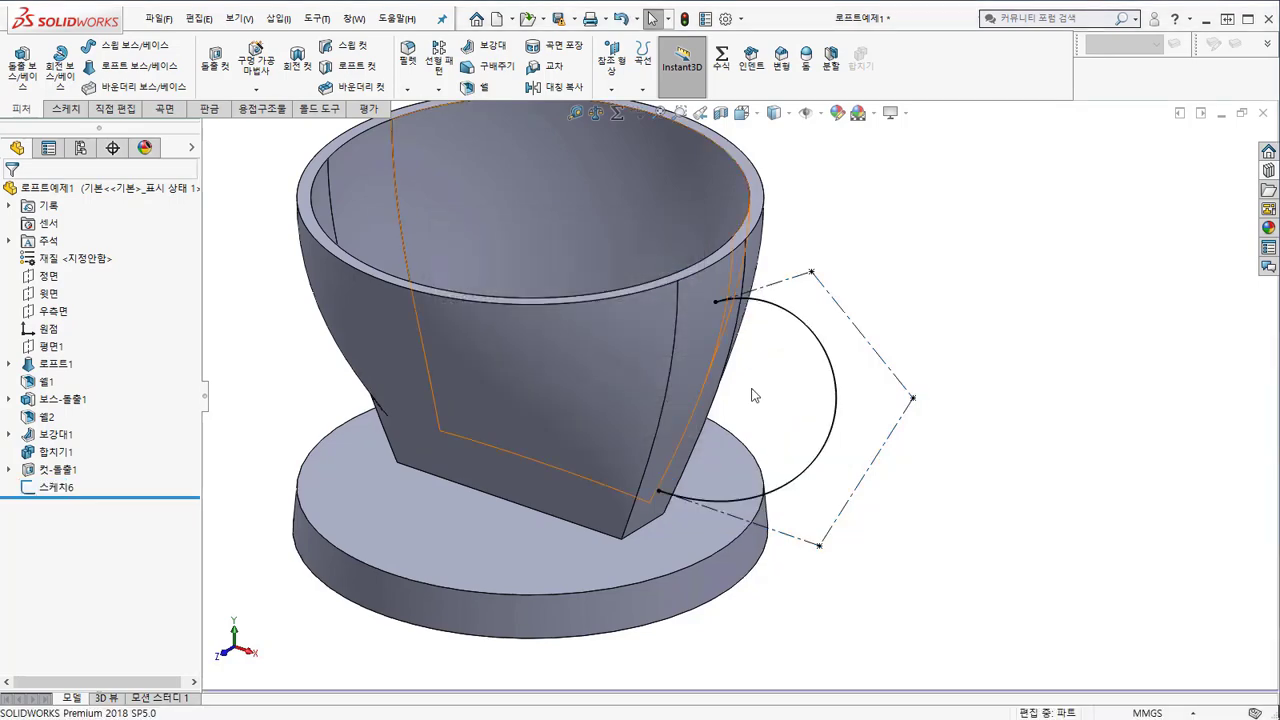
{"action": "mouse_move", "coordinate": [754, 395]}
{"action": "middle_mouse_down"}
{"action": "mouse_move", "coordinate": [786, 323]}
{"action": "mouse_move", "coordinate": [820, 306]}
{"action": "mouse_move", "coordinate": [776, 360]}
{"action": "middle_mouse_up"}
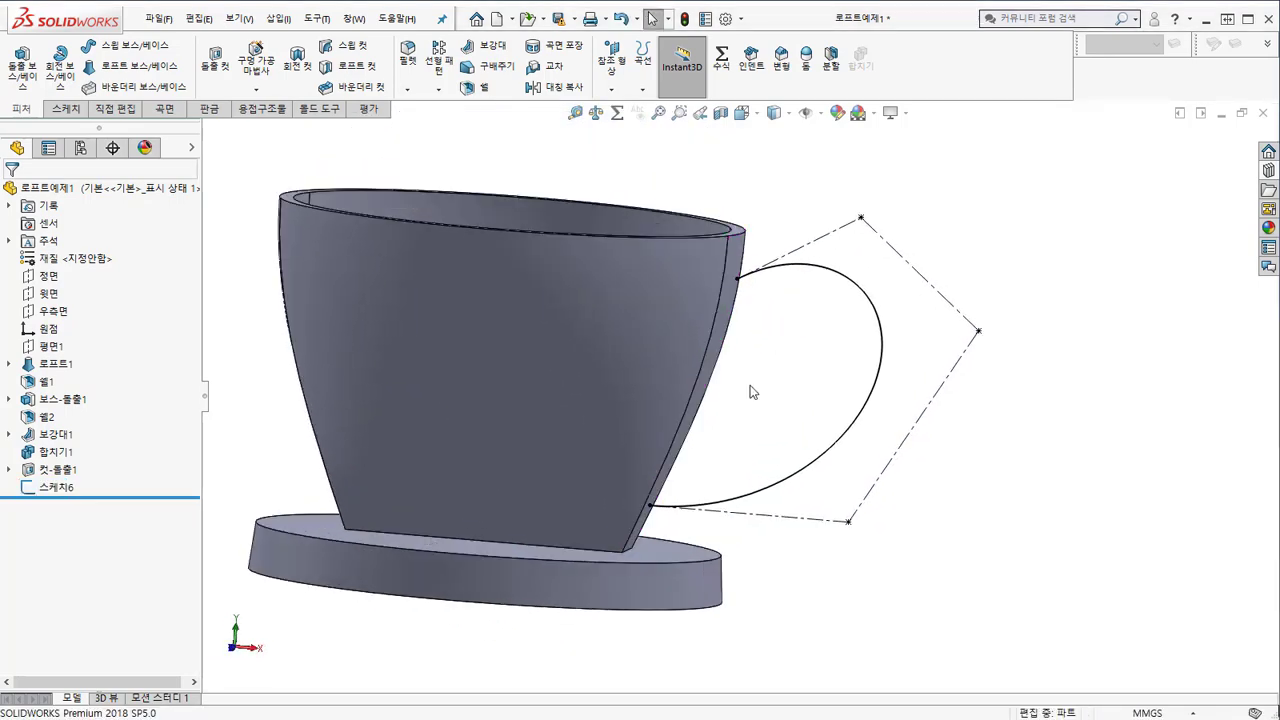
{"action": "scroll", "coordinate": [753, 392], "scroll_direction": "down", "scroll_amount": 3}
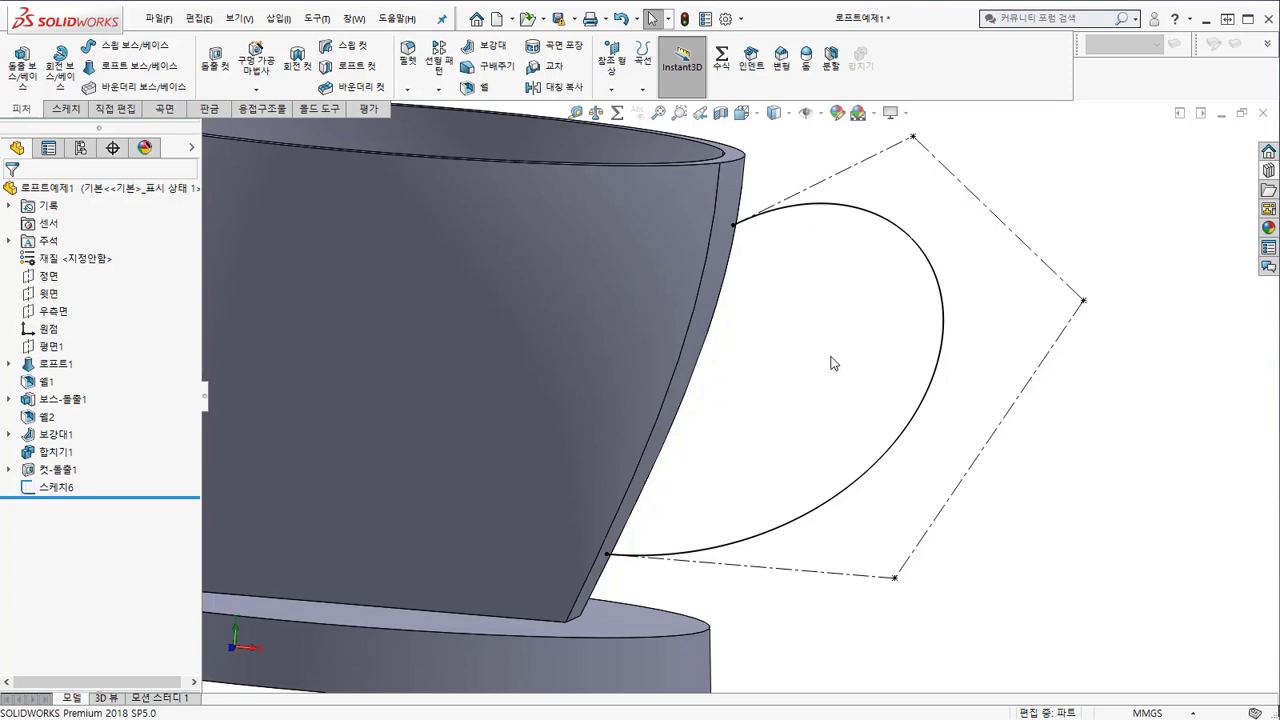
{"action": "middle_click_drag", "start_coordinate": [833, 363], "coordinate": [820, 274]}
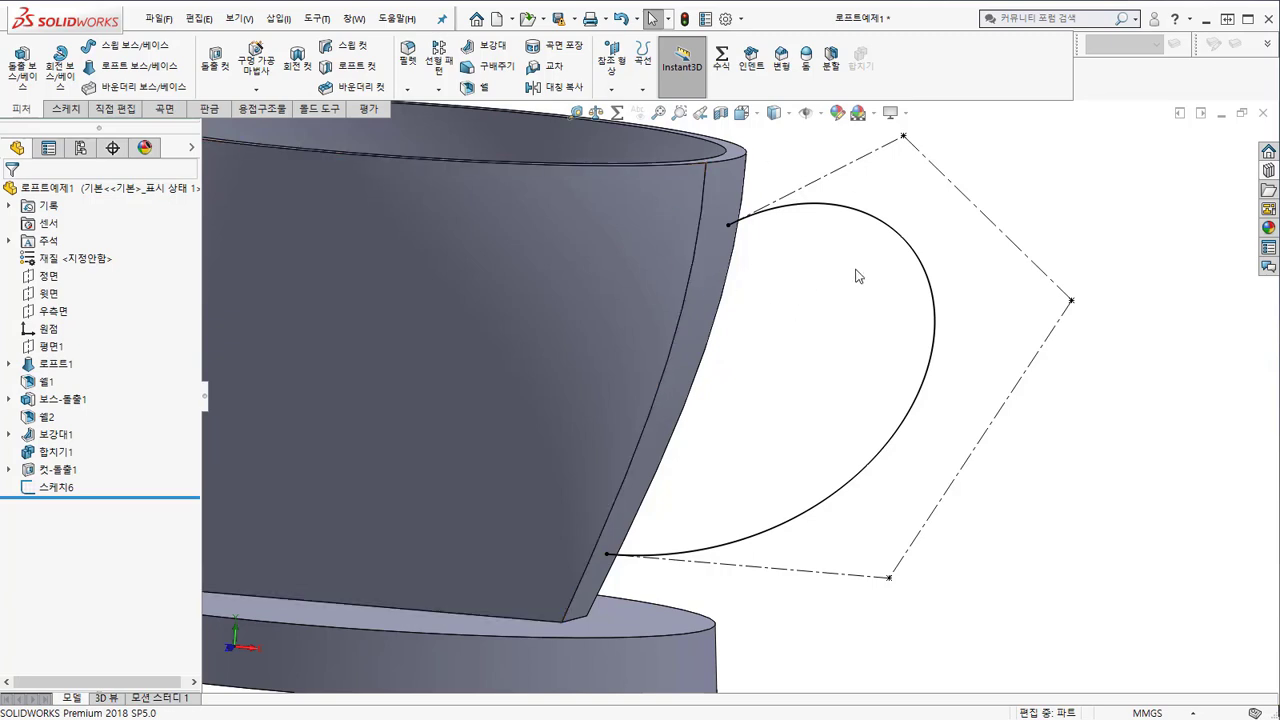
Start a circular-profile sweep along 스케치6, 8 mm diameter, with ends aligned to faces.
{"action": "left_click", "coordinate": [132, 48]}
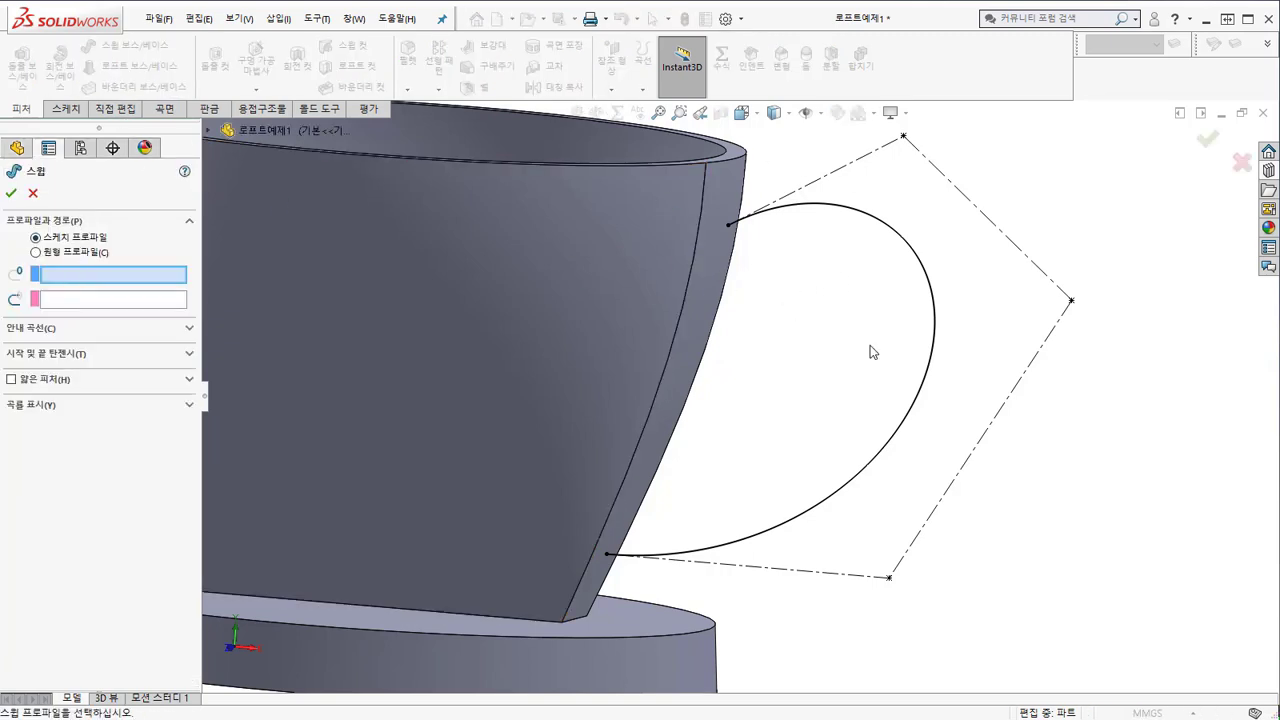
{"action": "left_click", "coordinate": [70, 254]}
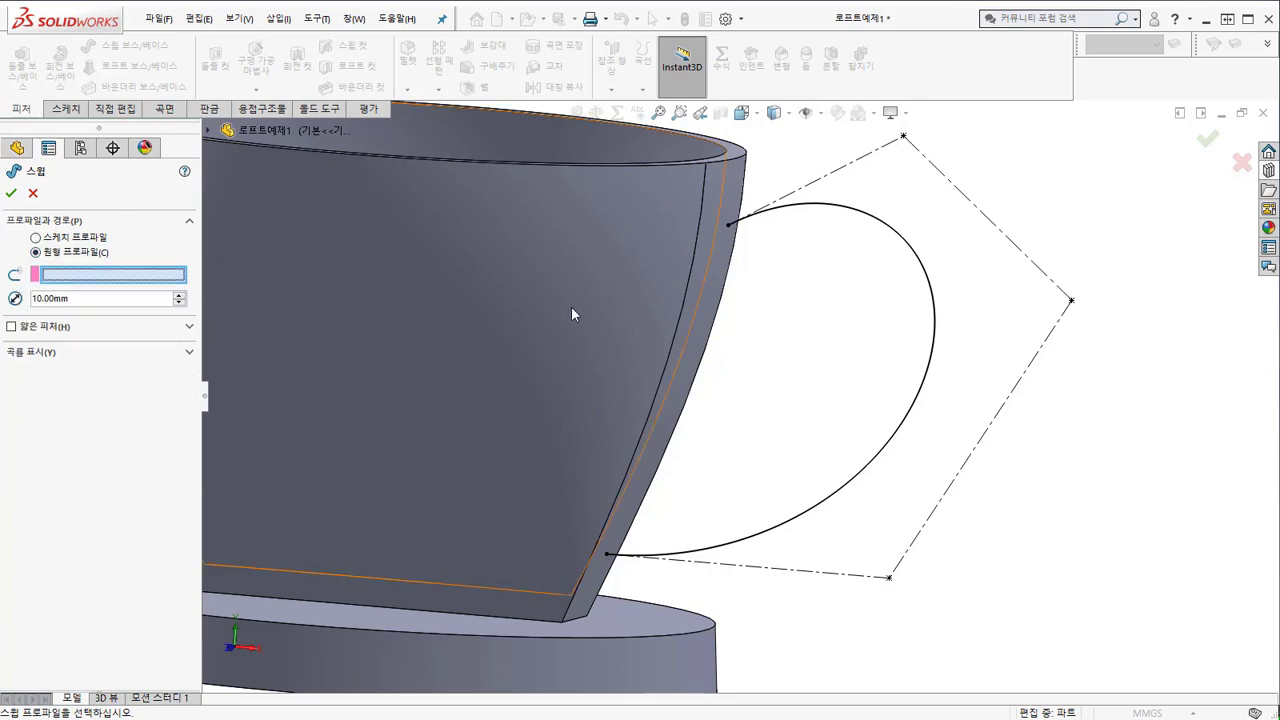
{"action": "left_click", "coordinate": [849, 205]}
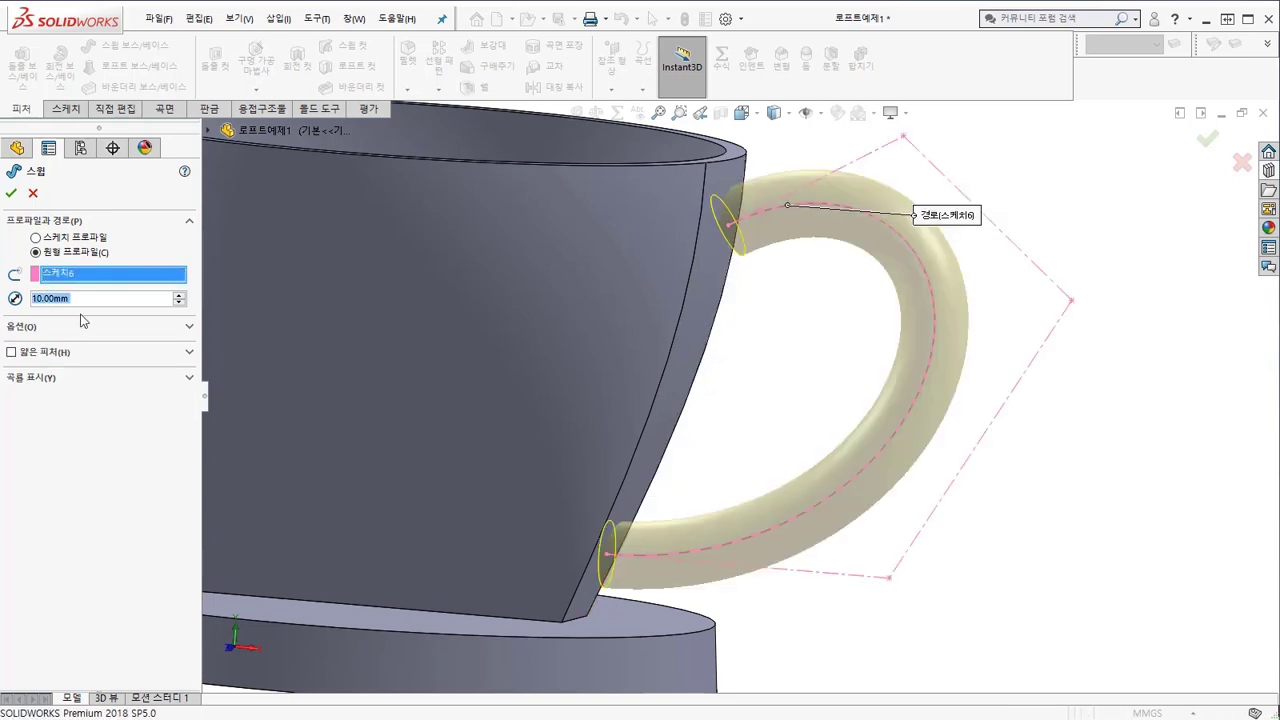
{"action": "type", "text": "8"}
{"action": "key", "text": "Return"}
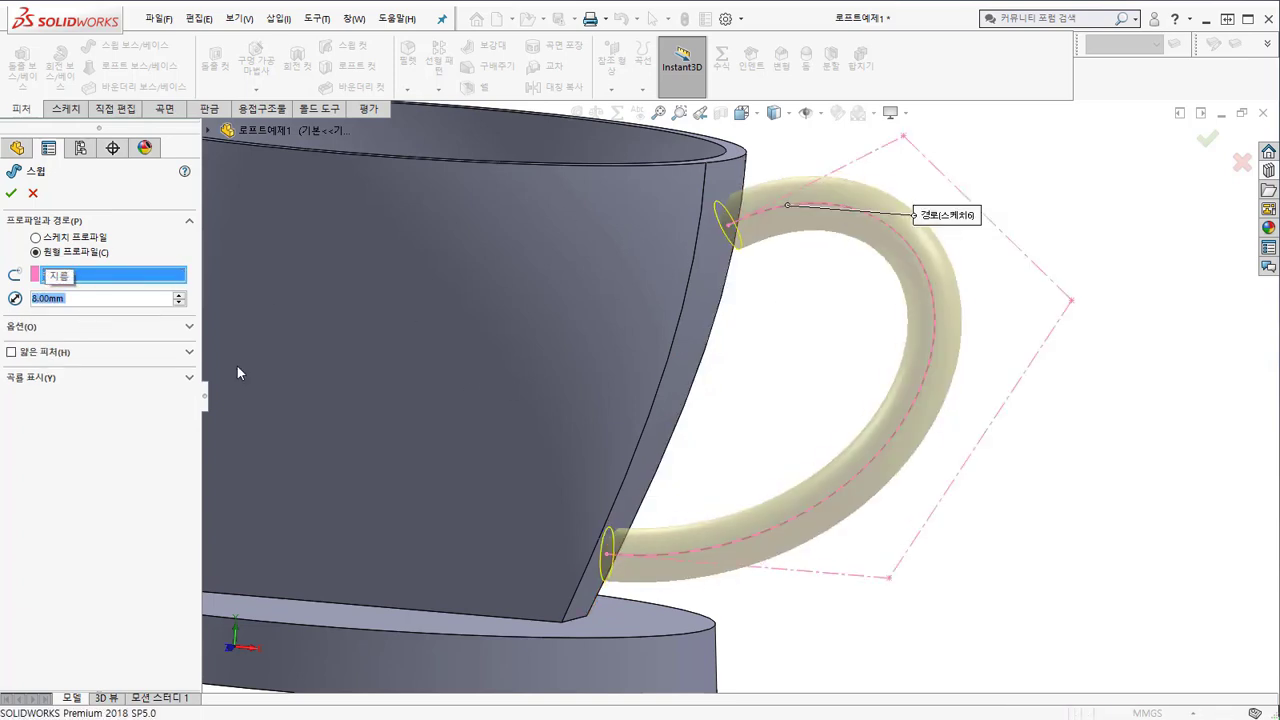
{"action": "left_click", "coordinate": [45, 328]}
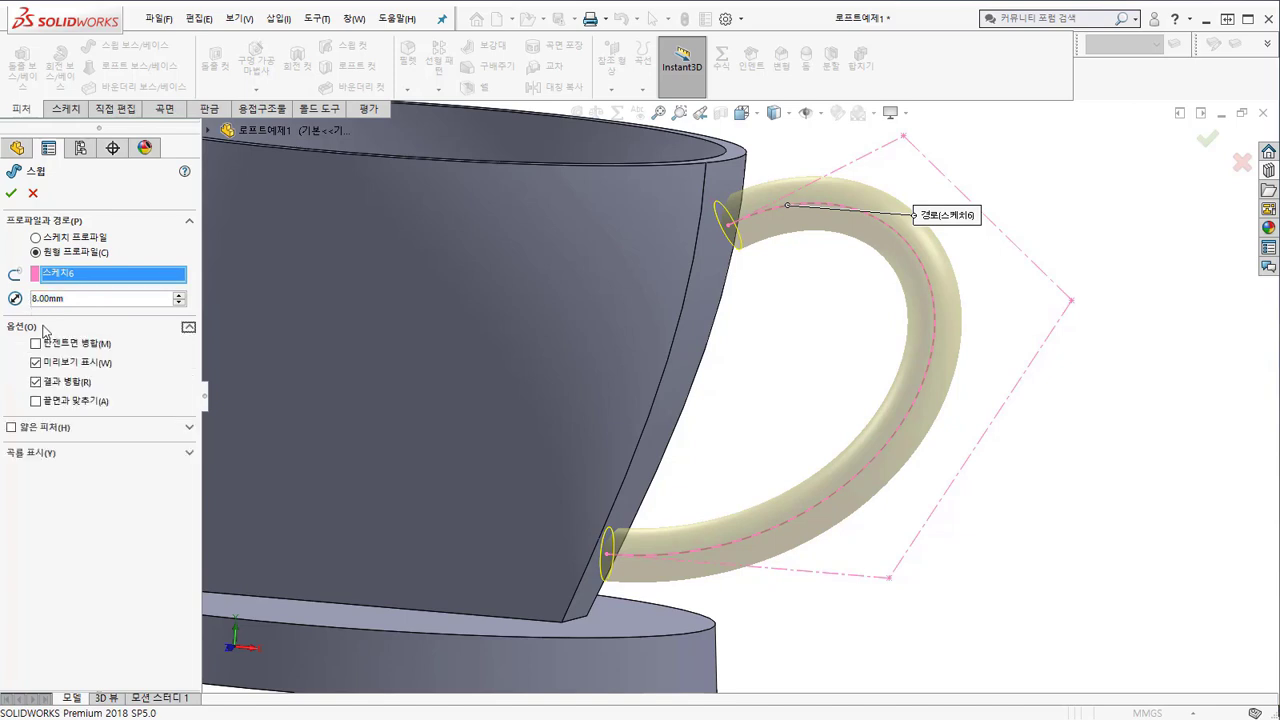
{"action": "left_click", "coordinate": [54, 401]}
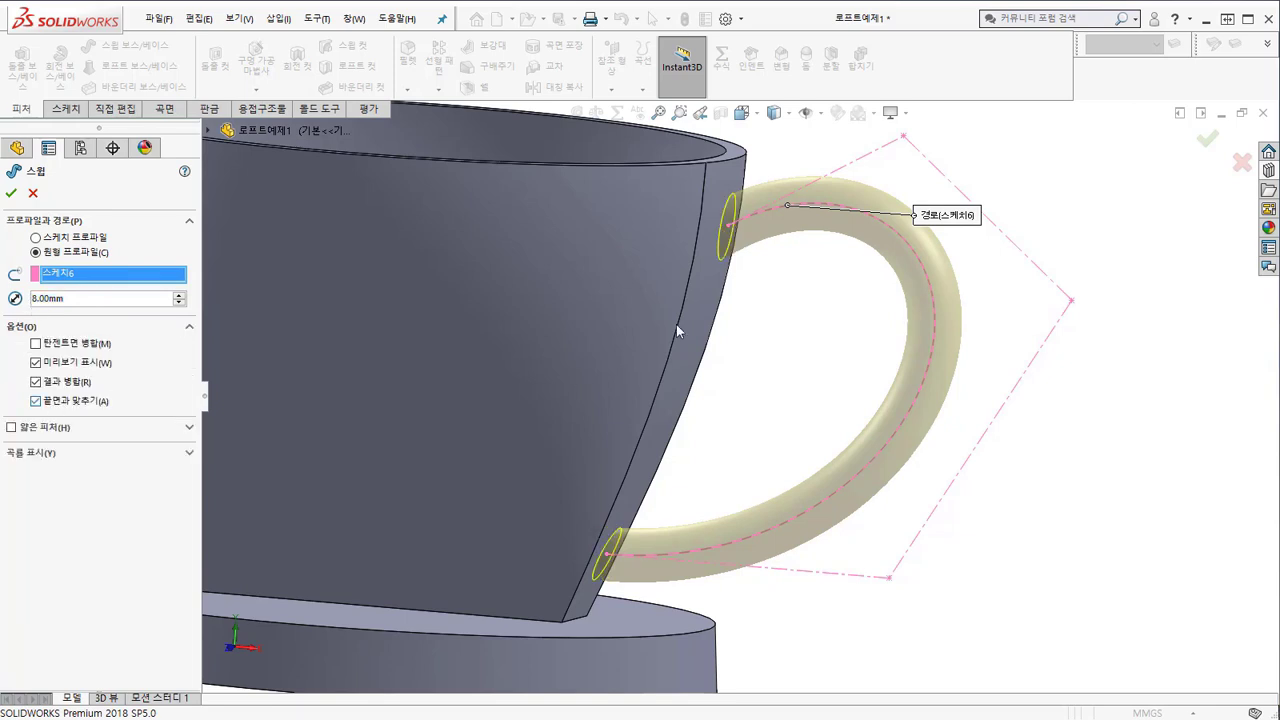
Check the handle joints, reapply end-face alignment, and change the diameter to 10 mm.
{"action": "middle_click_drag", "start_coordinate": [677, 331], "coordinate": [666, 566]}
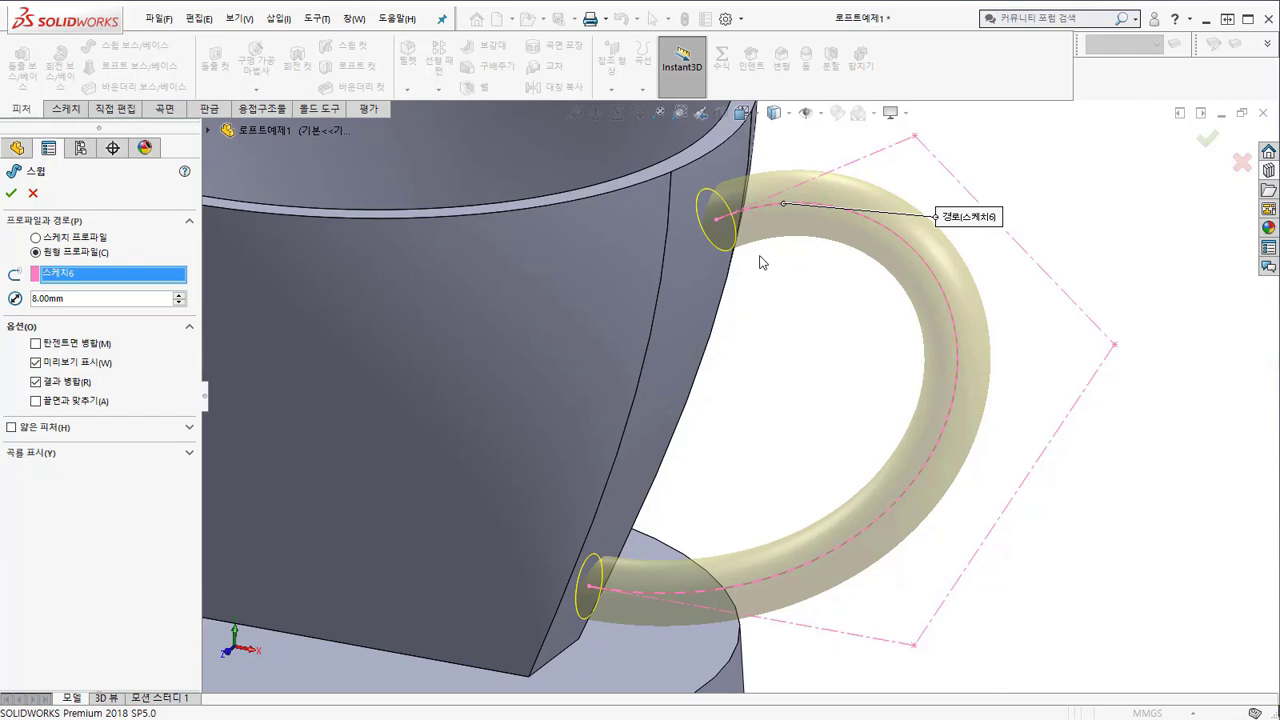
{"action": "middle_click_drag", "start_coordinate": [760, 263], "coordinate": [737, 203]}
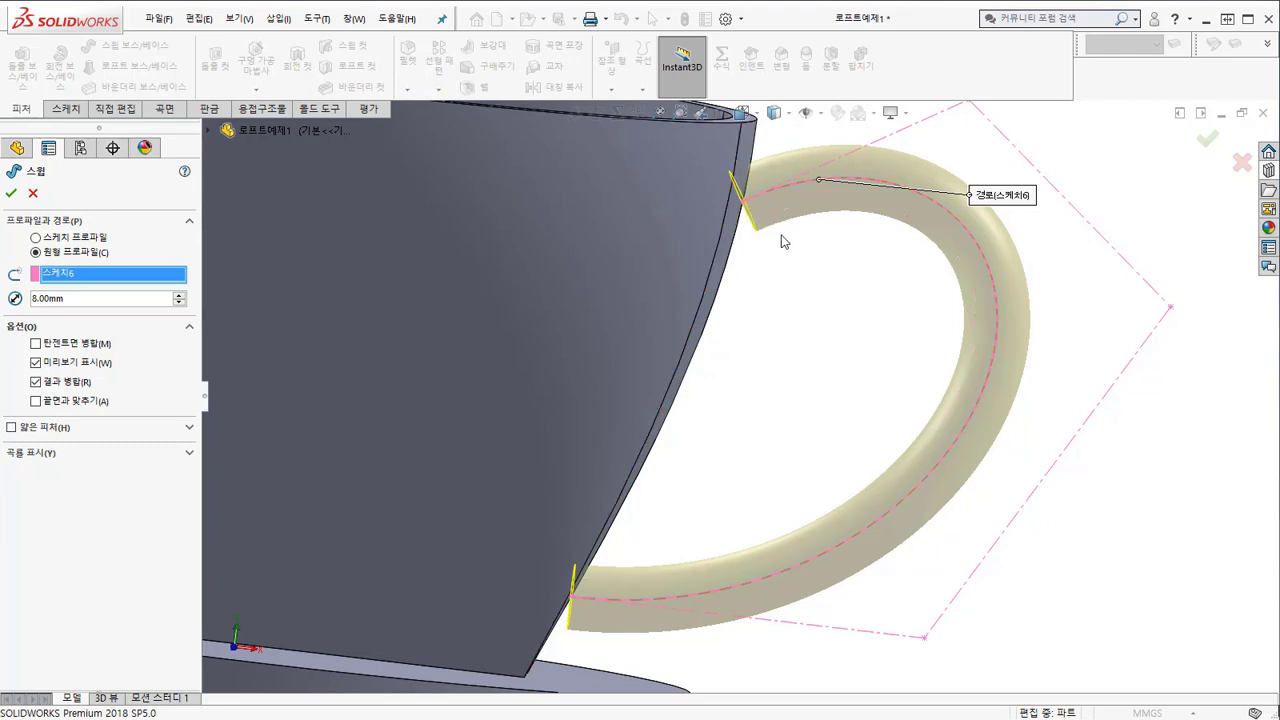
{"action": "left_click", "coordinate": [73, 402]}
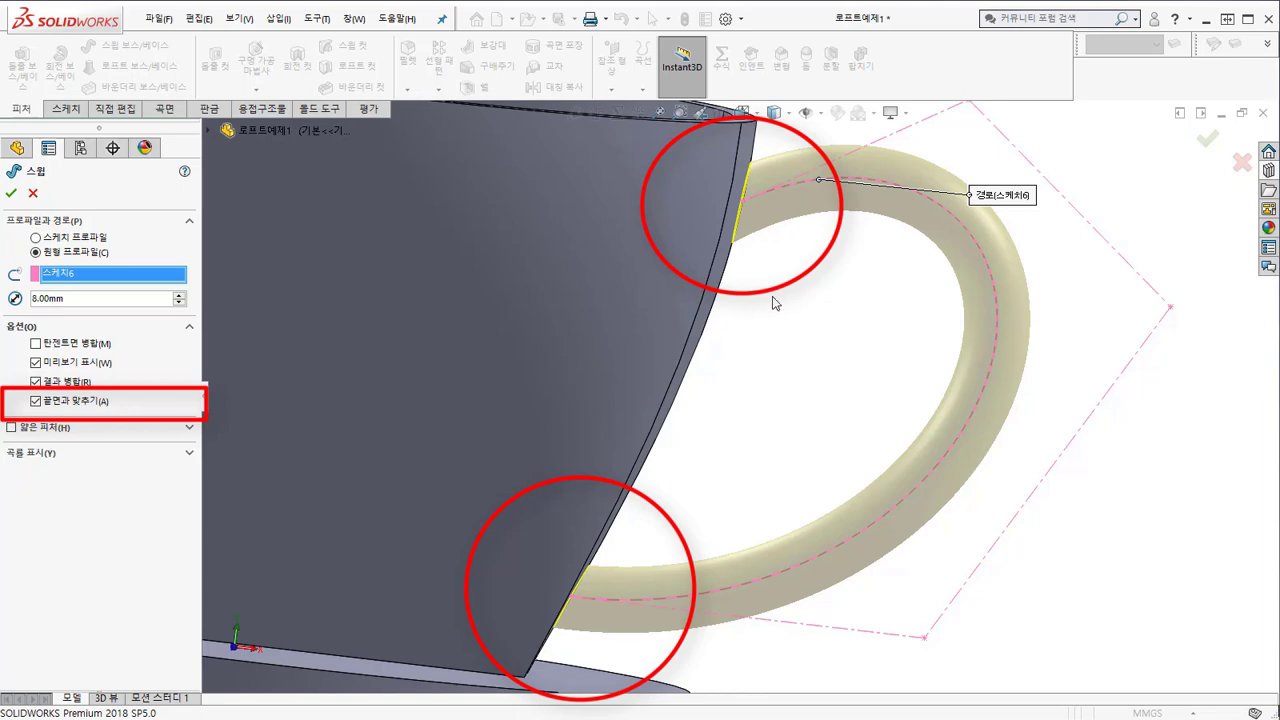
{"action": "key", "text": "Down"}
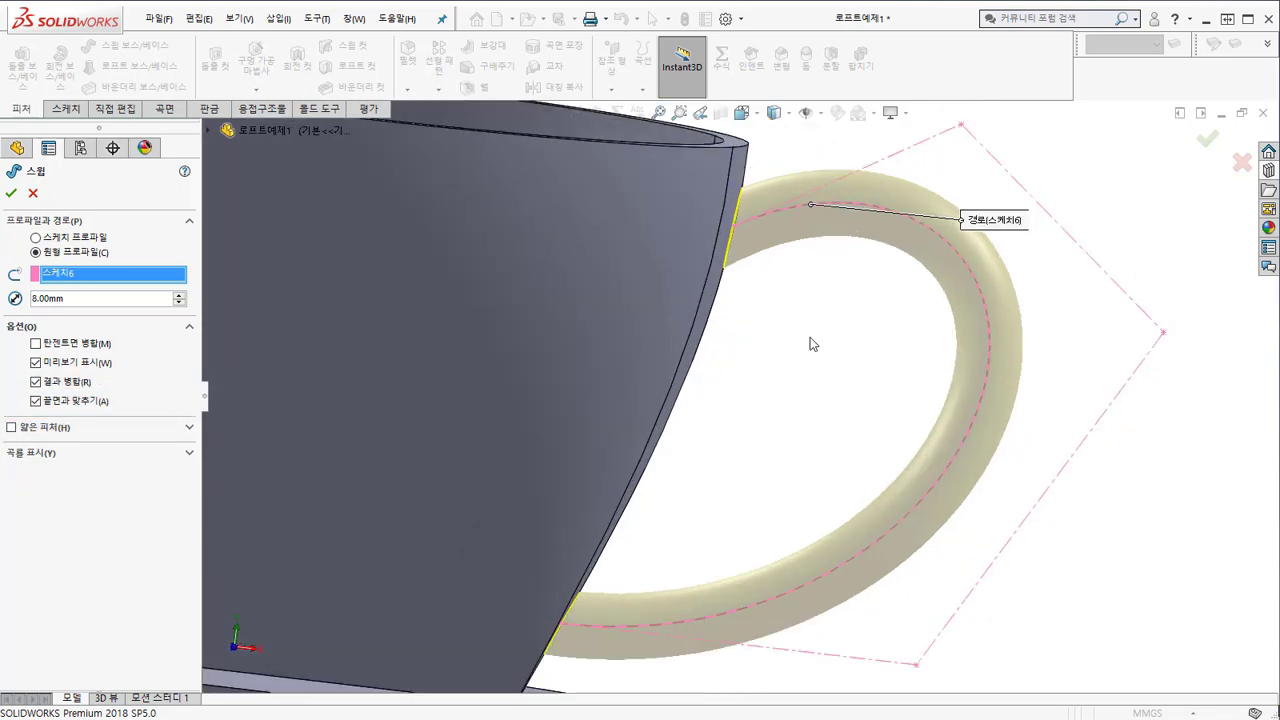
{"action": "middle_click_drag", "start_coordinate": [812, 344], "coordinate": [791, 360]}
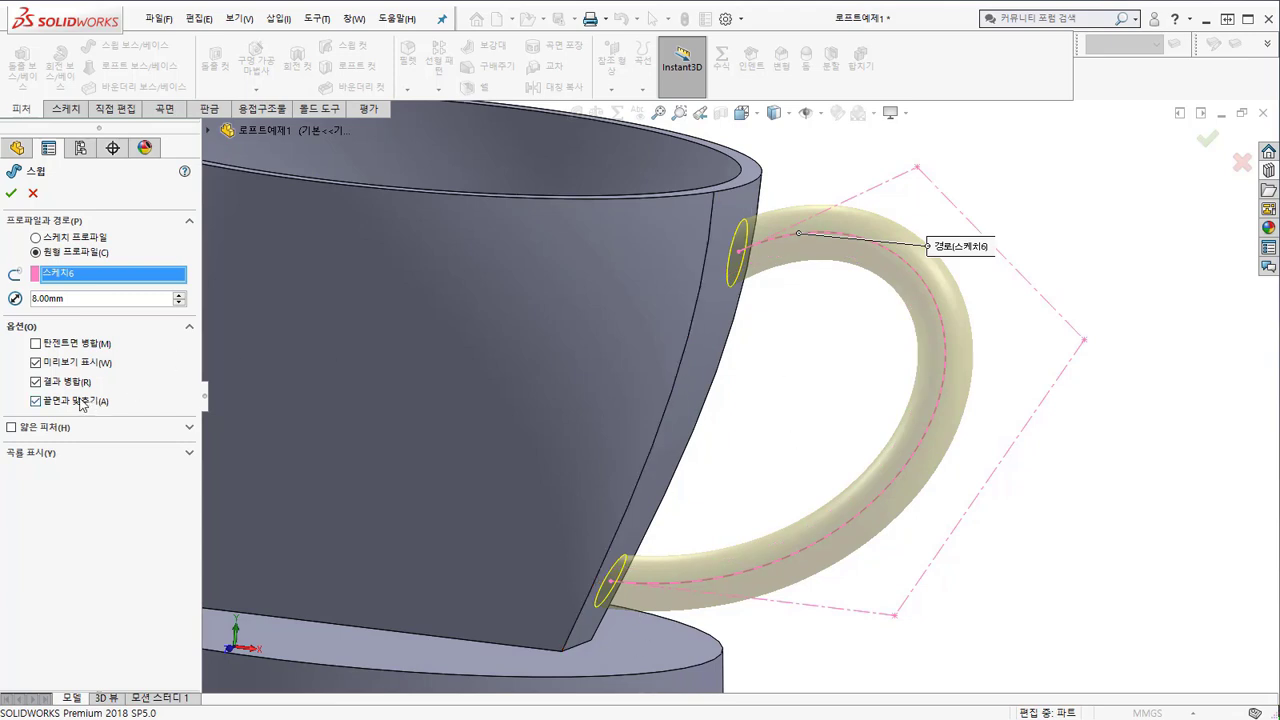
{"action": "double_click", "coordinate": [27, 298]}
{"action": "type", "text": "10"}
{"action": "key", "text": "Return"}
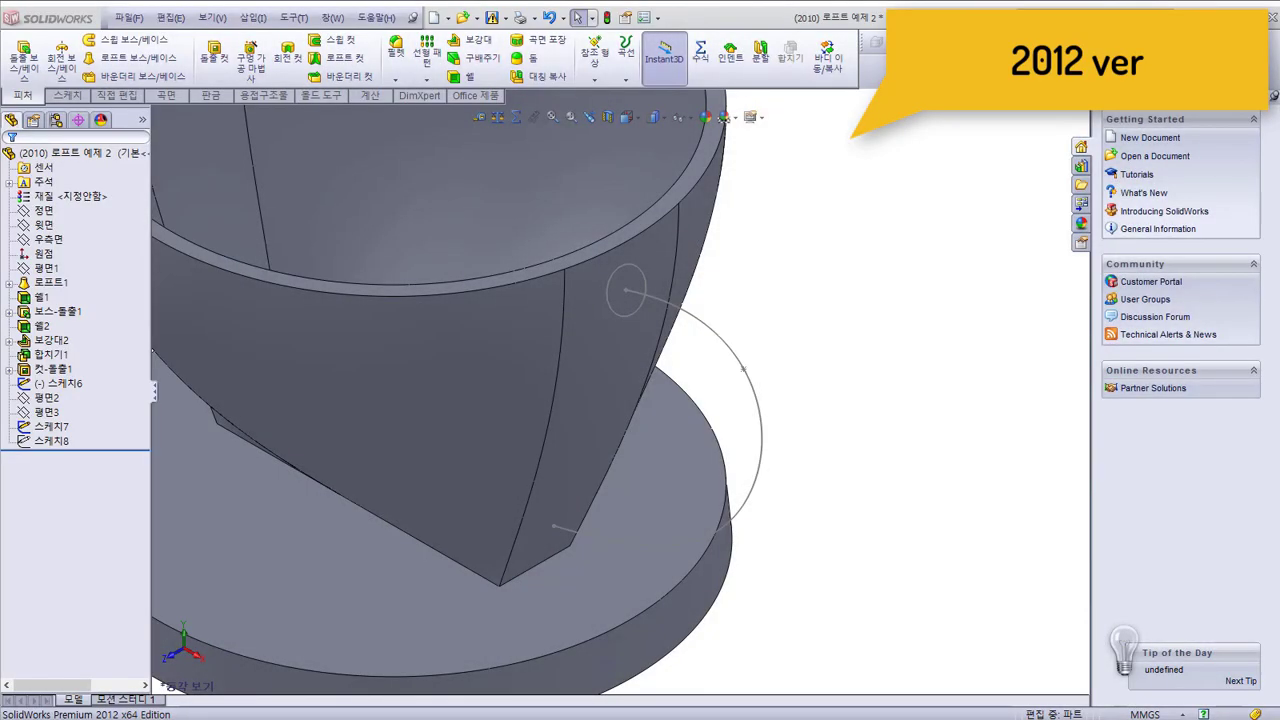
Start a sweep with ellipse 스케치7 as profile and arc 스케치6 as path.
{"action": "left_click", "coordinate": [690, 195]}
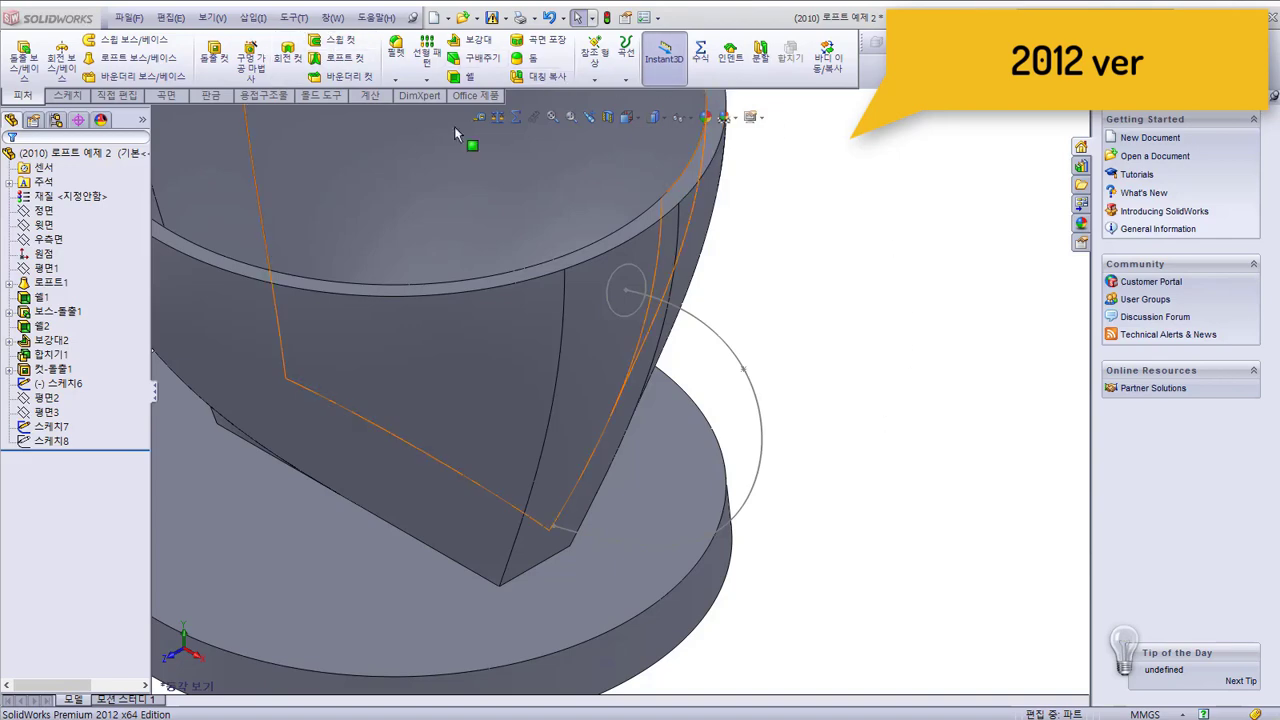
{"action": "mouse_move", "coordinate": [690, 250]}
{"action": "middle_mouse_down"}
{"action": "mouse_move", "coordinate": [709, 263]}
{"action": "mouse_move", "coordinate": [700, 290]}
{"action": "mouse_move", "coordinate": [737, 284]}
{"action": "mouse_move", "coordinate": [731, 271]}
{"action": "middle_mouse_up"}
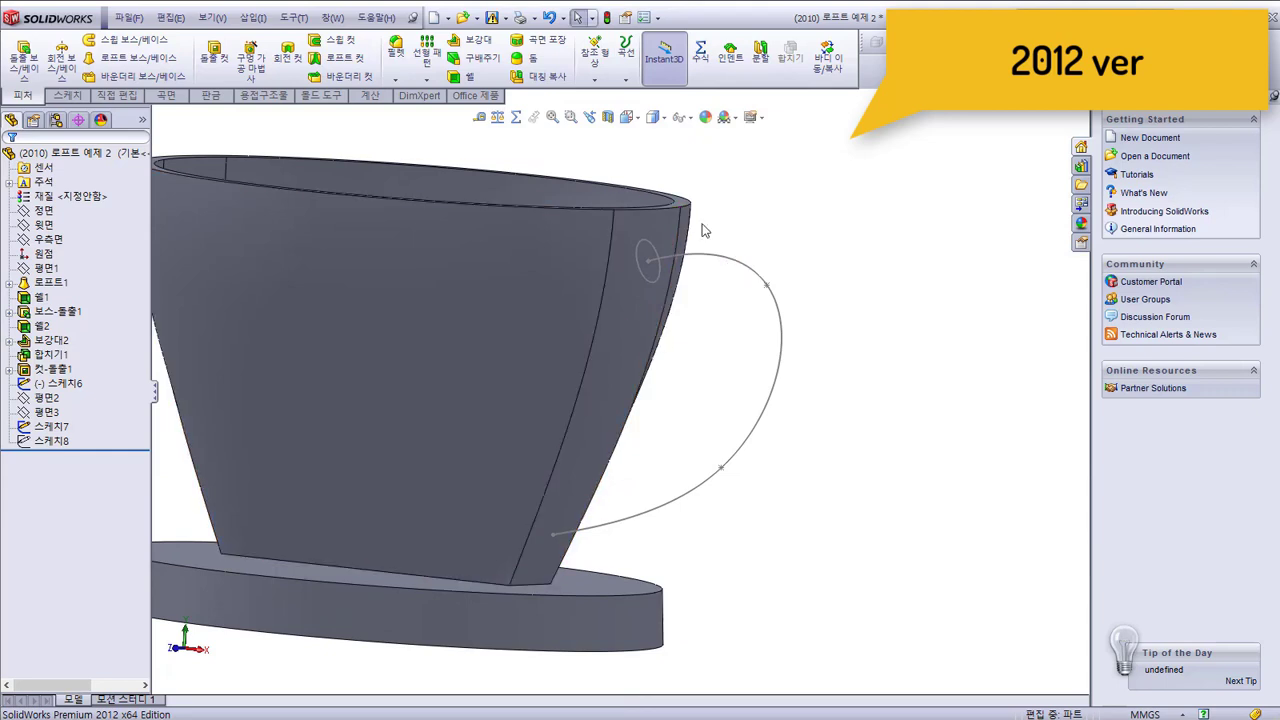
{"action": "scroll", "coordinate": [668, 328], "scroll_direction": "down", "scroll_amount": 2}
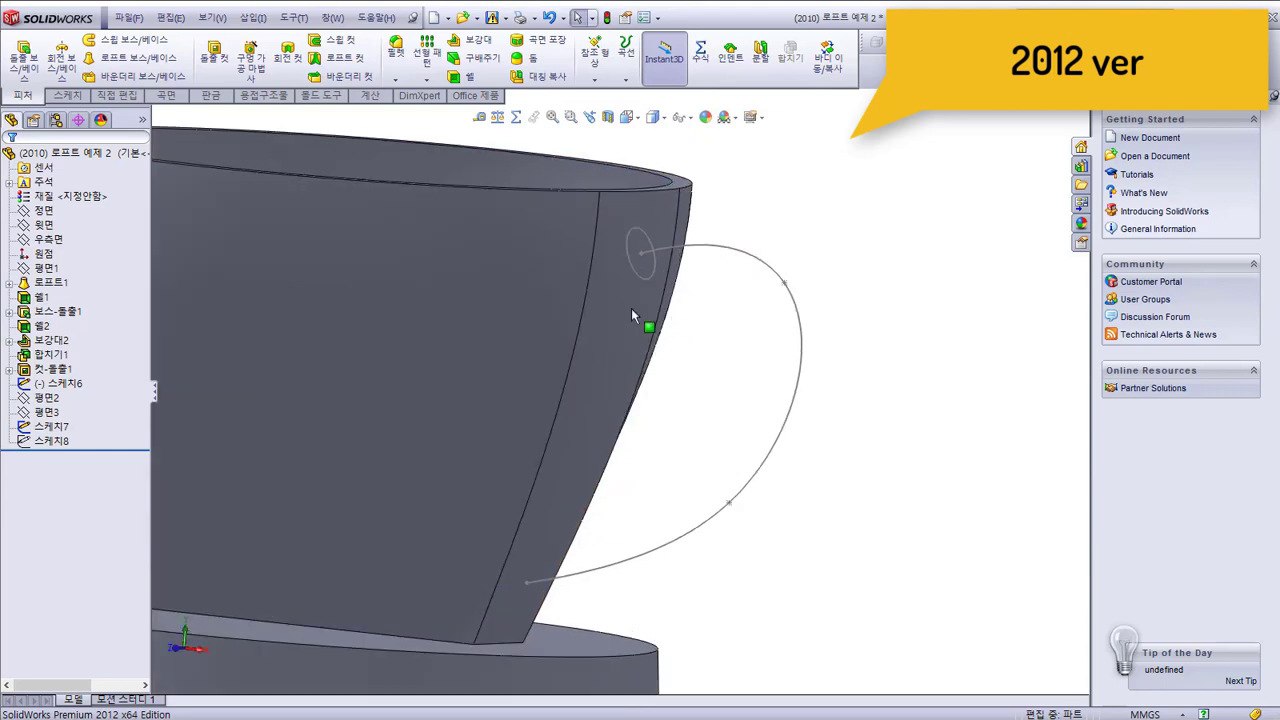
{"action": "left_click", "coordinate": [125, 40]}
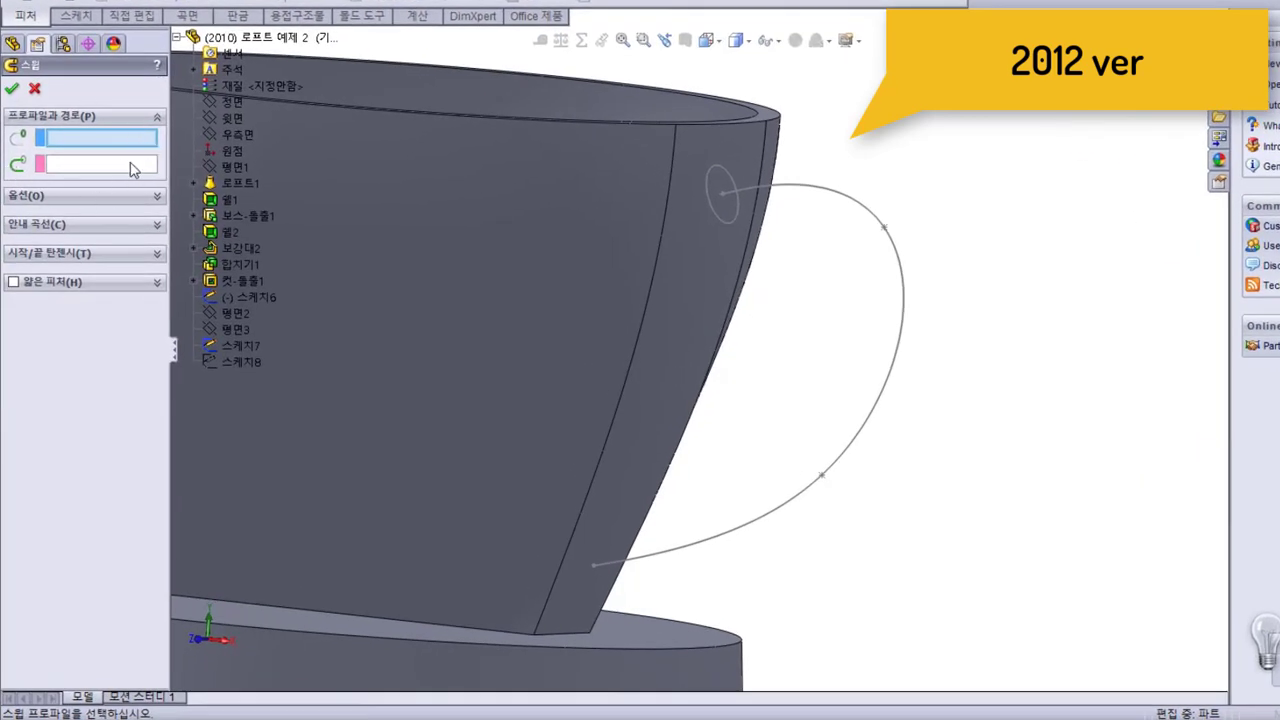
{"action": "left_click", "coordinate": [715, 213]}
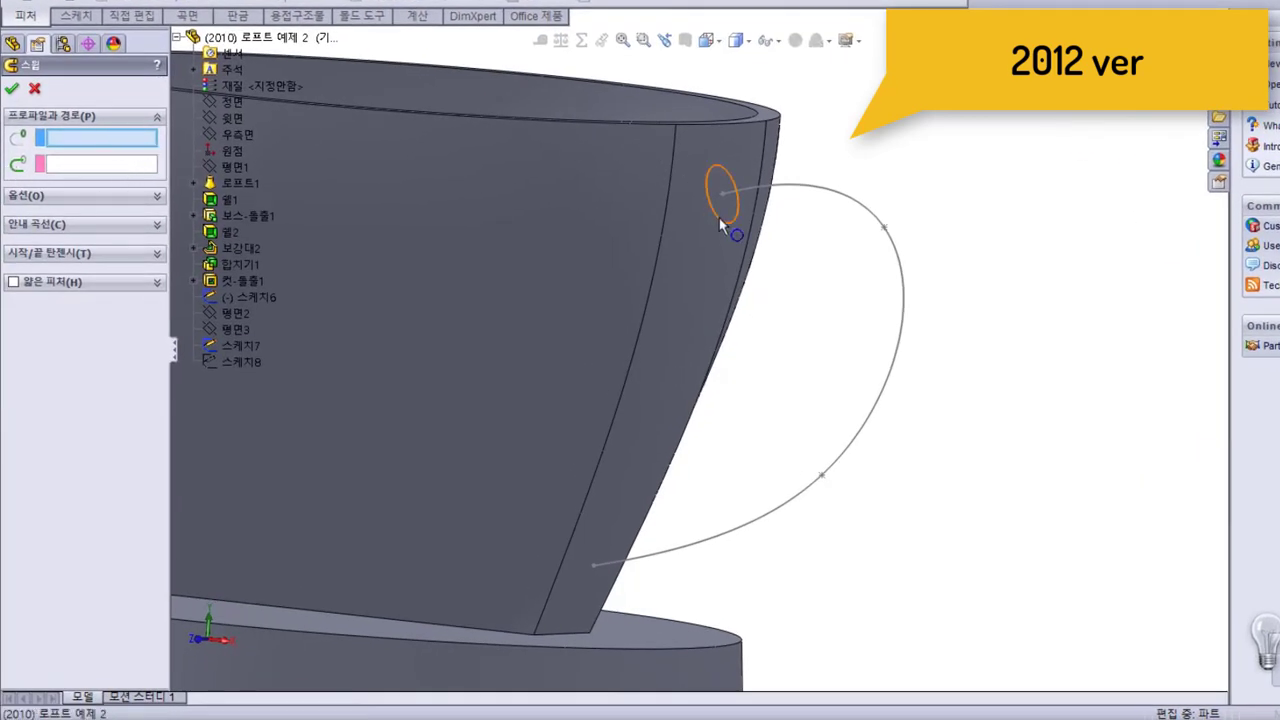
{"action": "left_click", "coordinate": [810, 186]}
{"action": "middle_click_drag", "start_coordinate": [749, 371], "coordinate": [777, 323]}
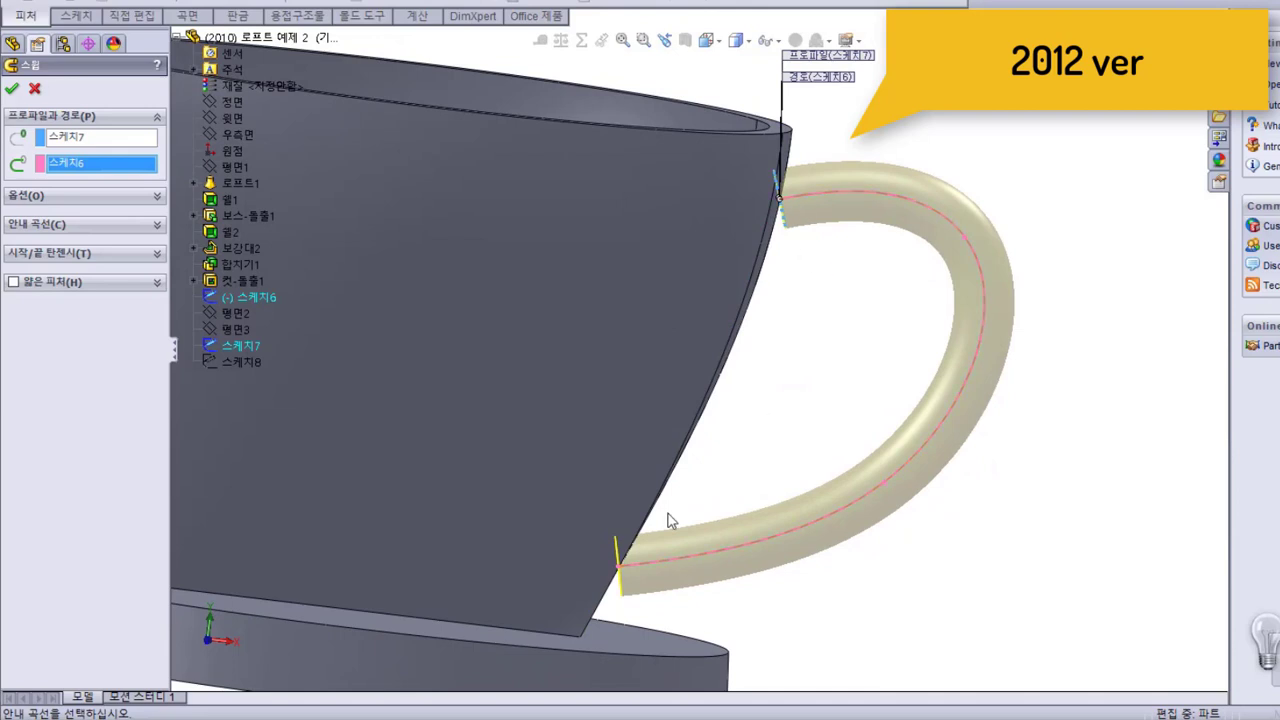
Turn off tangent-face merging in the sweep options and confirm to create 스윕2.
{"action": "left_click", "coordinate": [40, 196]}
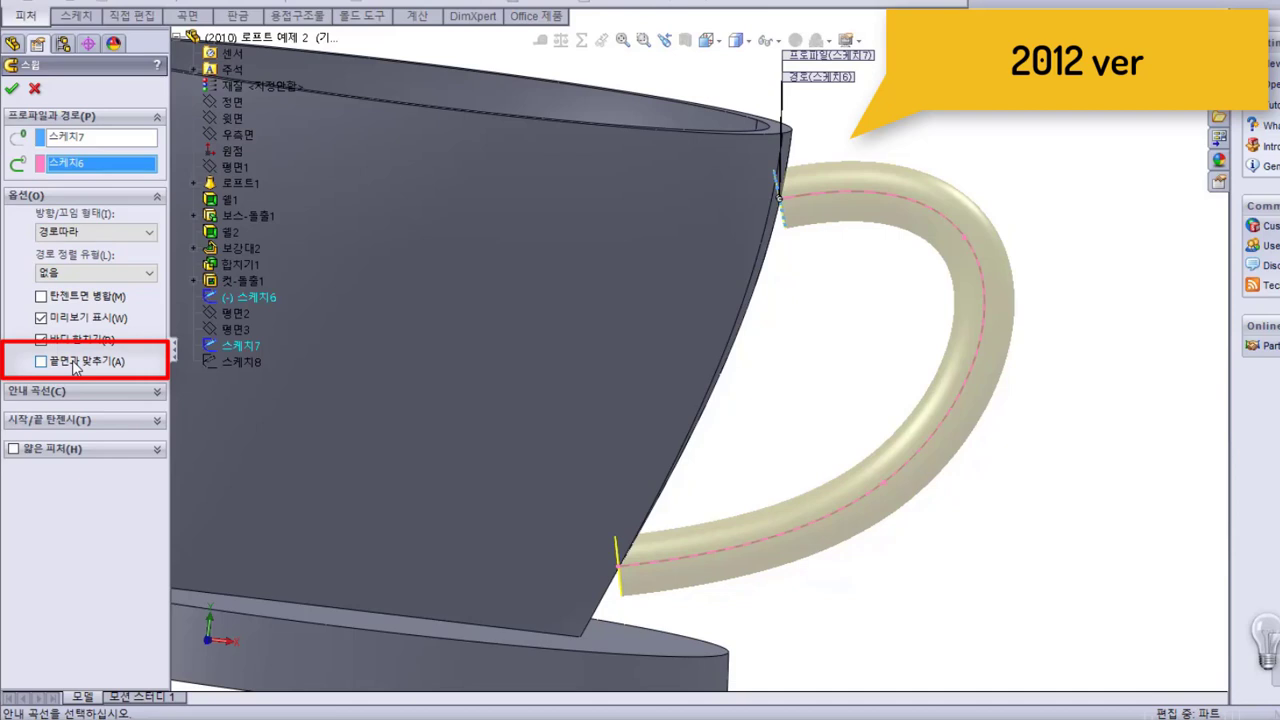
{"action": "scroll", "coordinate": [807, 379], "scroll_direction": "down", "scroll_amount": 2}
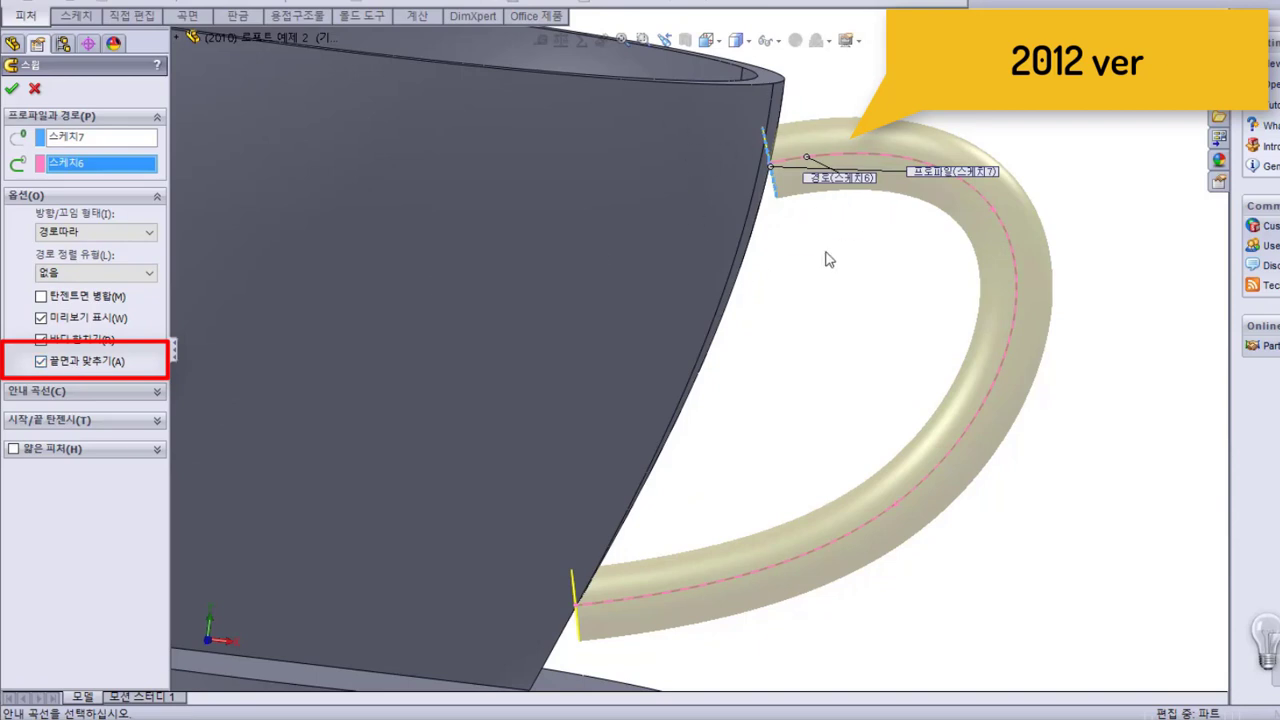
{"action": "scroll", "coordinate": [600, 584], "scroll_direction": "down", "scroll_amount": 5}
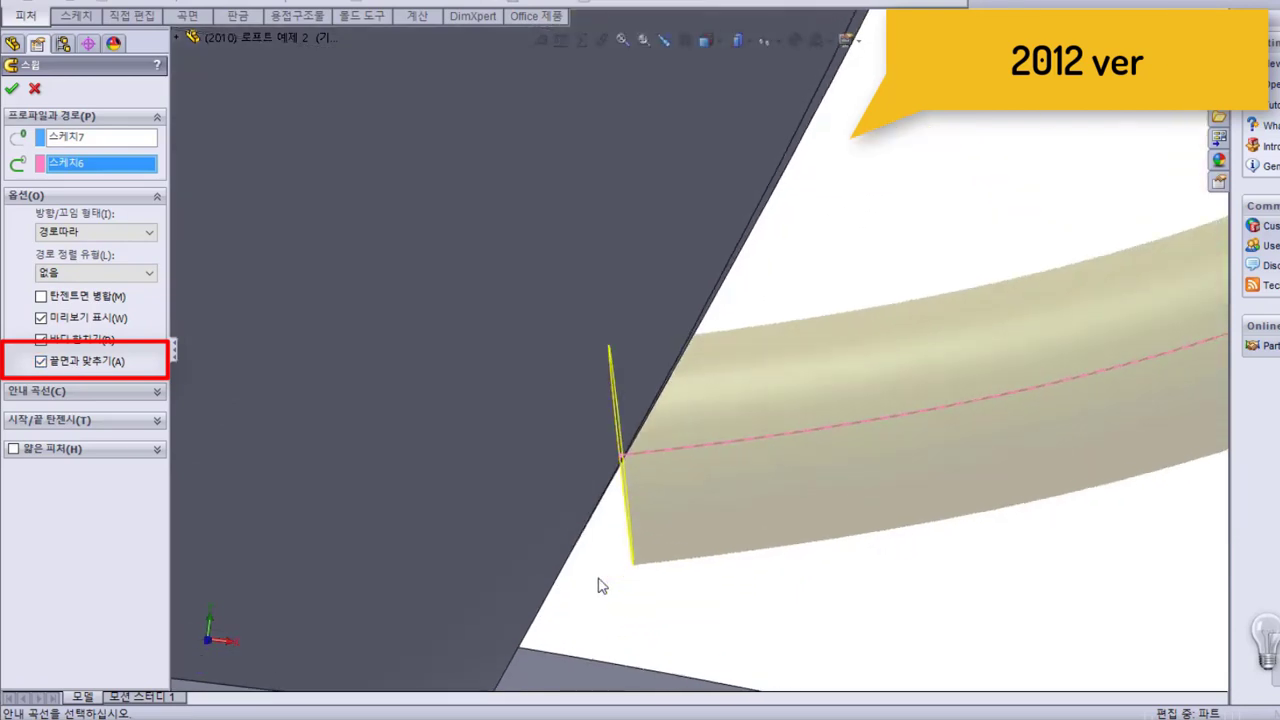
{"action": "middle_click_drag", "start_coordinate": [726, 489], "coordinate": [658, 537]}
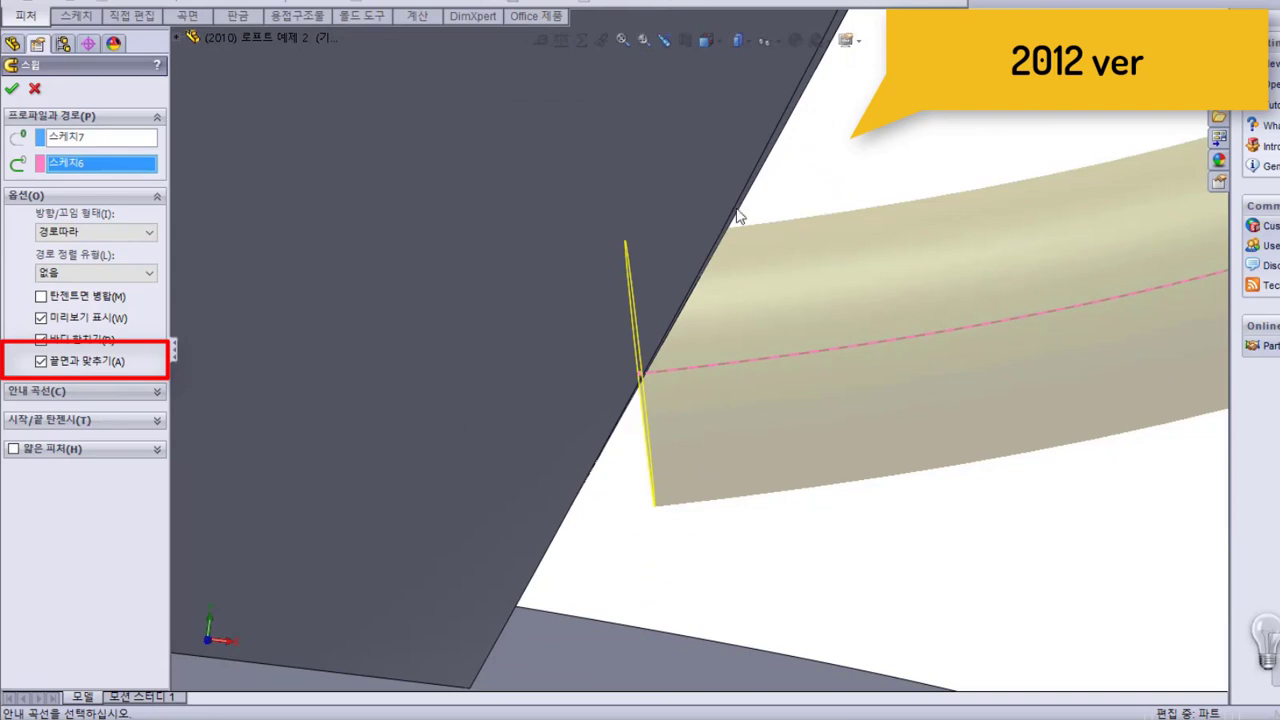
{"action": "left_click", "coordinate": [83, 300]}
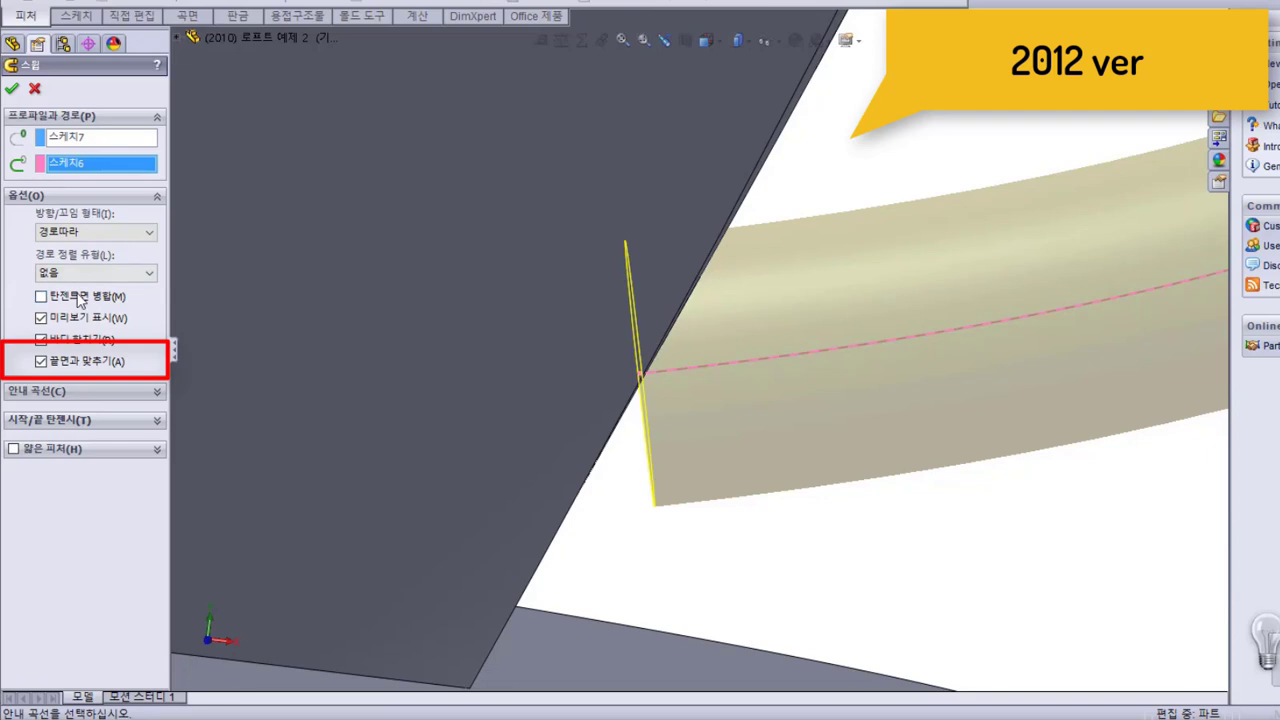
{"action": "left_click", "coordinate": [12, 88]}
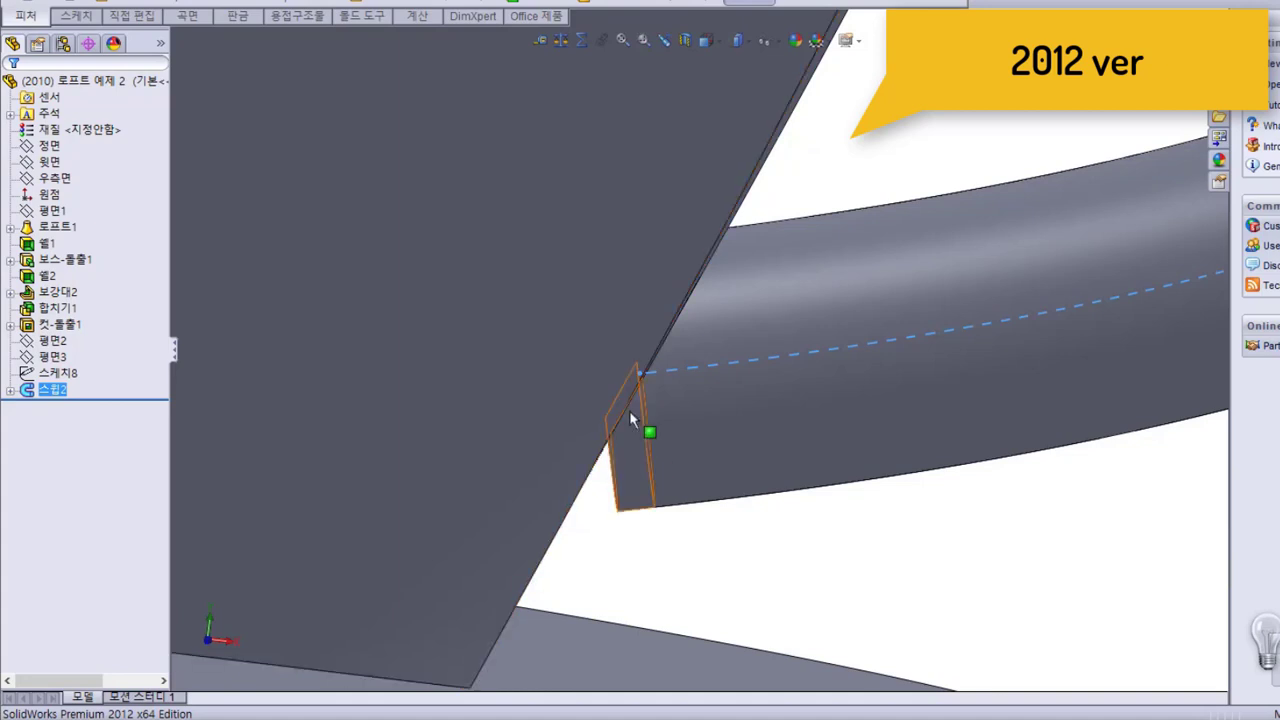
{"action": "left_click", "coordinate": [654, 562]}
{"action": "scroll", "coordinate": [704, 357], "scroll_direction": "up", "scroll_amount": 5}
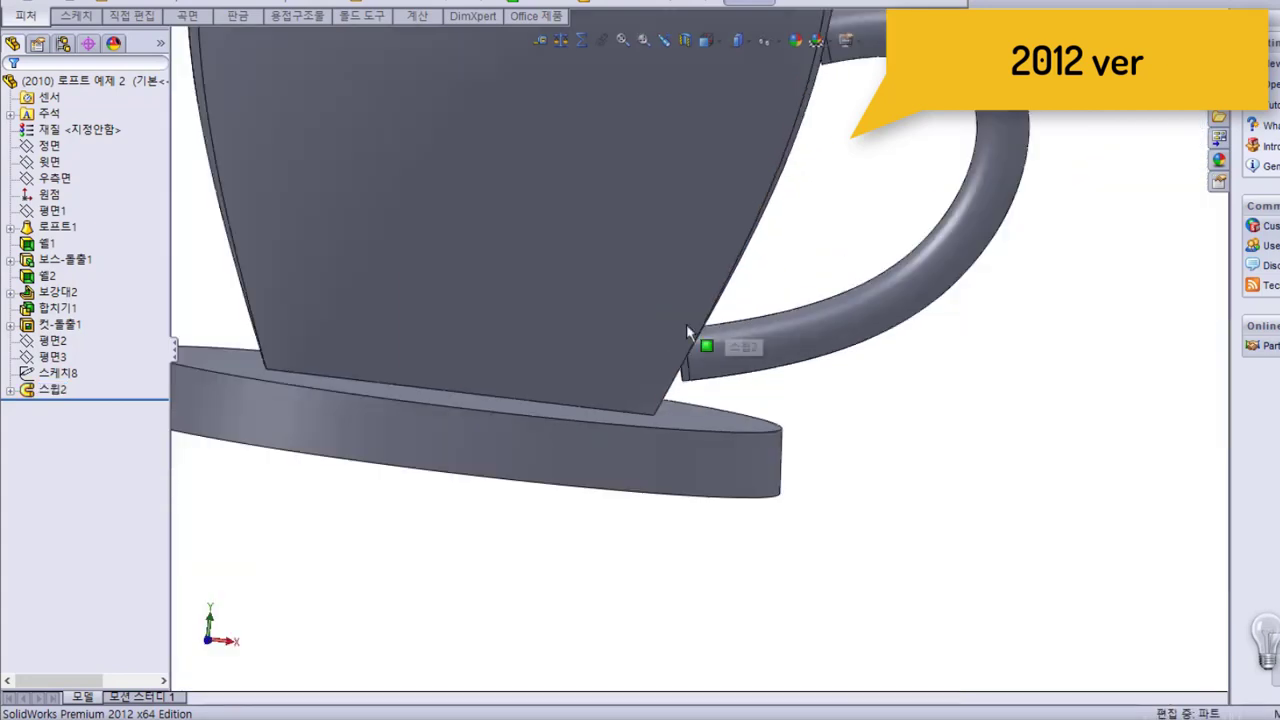
{"action": "scroll", "coordinate": [760, 390], "scroll_direction": "down", "scroll_amount": 5}
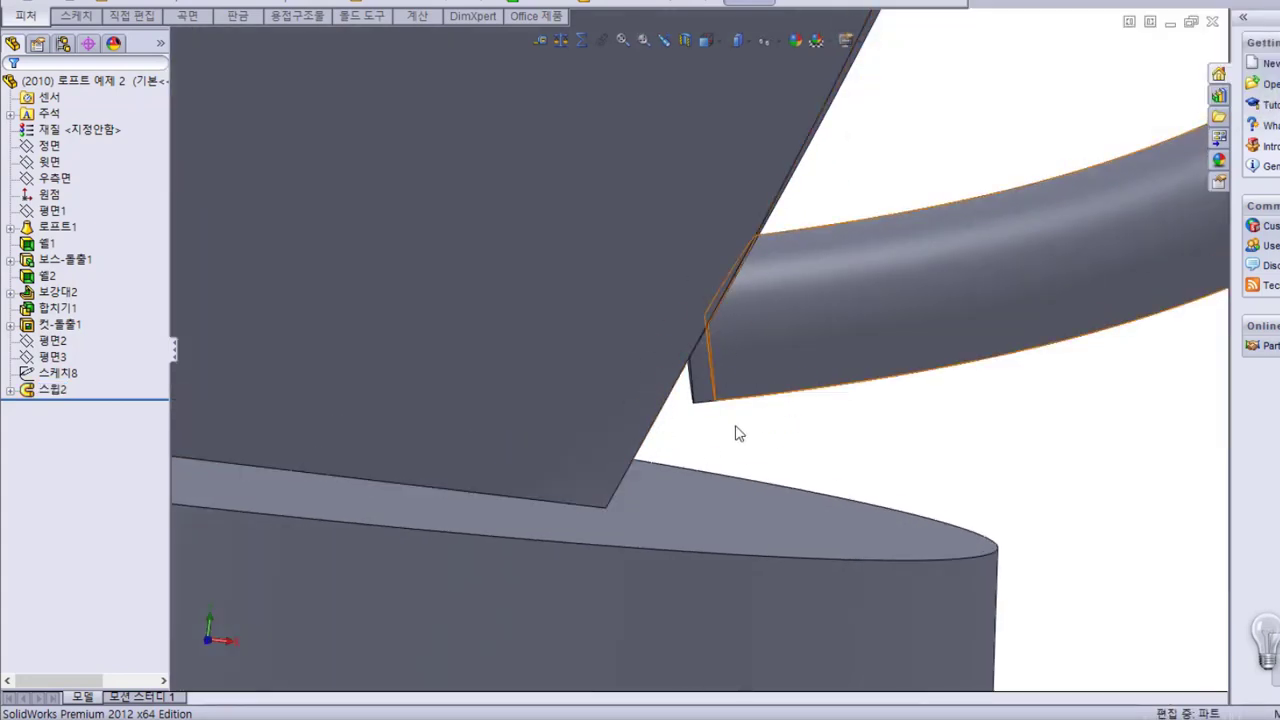
{"action": "middle_click_drag", "start_coordinate": [743, 408], "coordinate": [714, 329]}
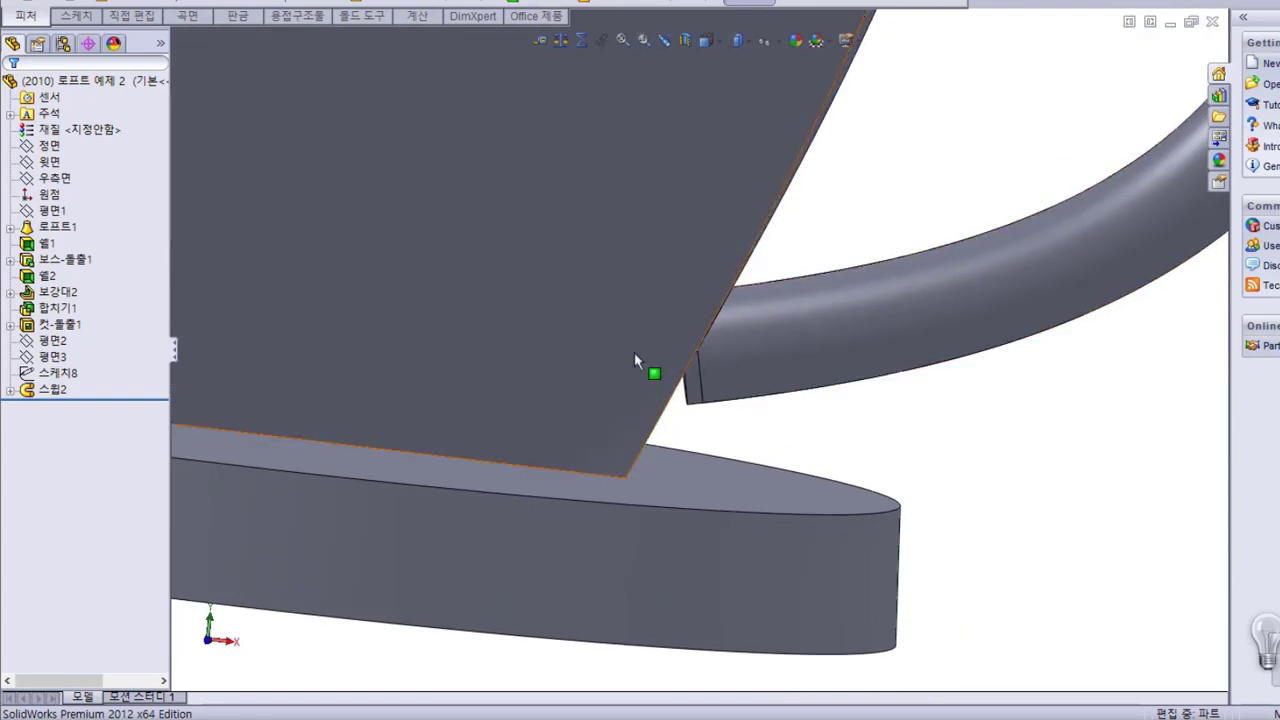
{"action": "scroll", "coordinate": [631, 414], "scroll_direction": "up", "scroll_amount": 3}
{"action": "scroll", "coordinate": [731, 309], "scroll_direction": "down", "scroll_amount": 5}
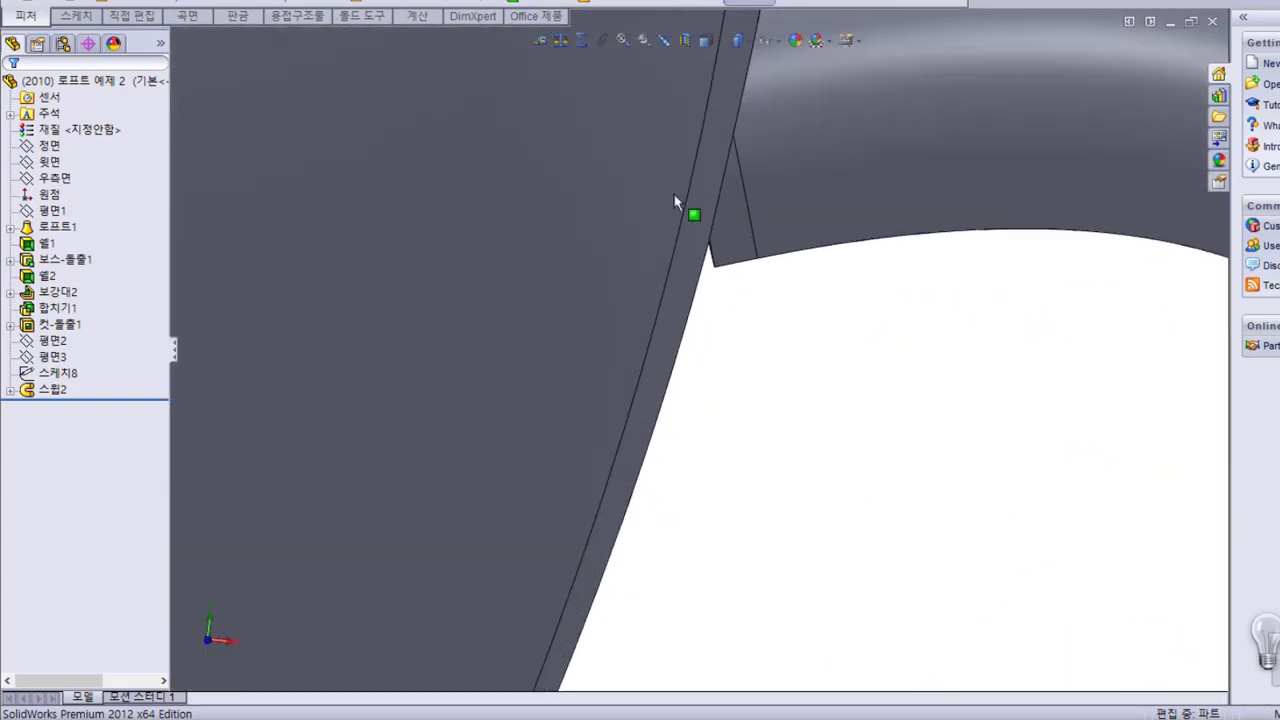
{"action": "mouse_move", "coordinate": [694, 186]}
{"action": "middle_mouse_down"}
{"action": "mouse_move", "coordinate": [763, 223]}
{"action": "mouse_move", "coordinate": [656, 289]}
{"action": "mouse_move", "coordinate": [733, 258]}
{"action": "middle_mouse_up"}
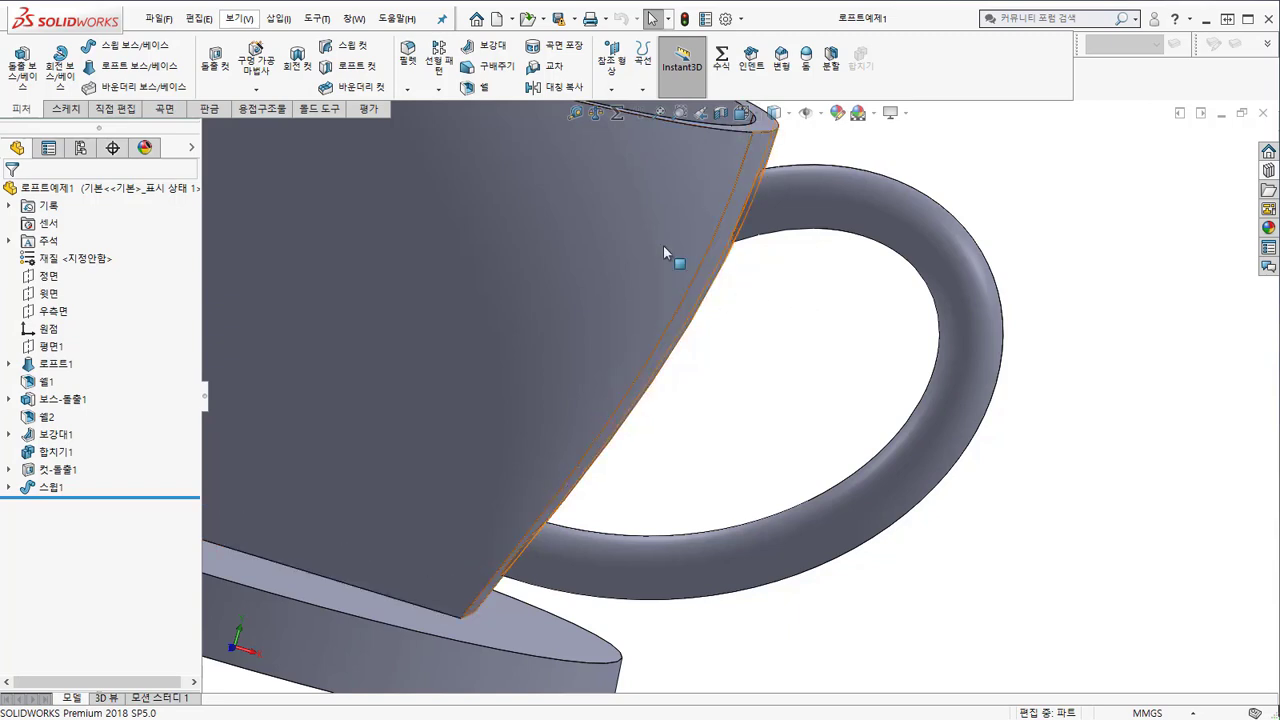
Select 스윕1 in the FeatureManager tree and choose Edit Feature.
{"action": "left_click", "coordinate": [46, 489]}
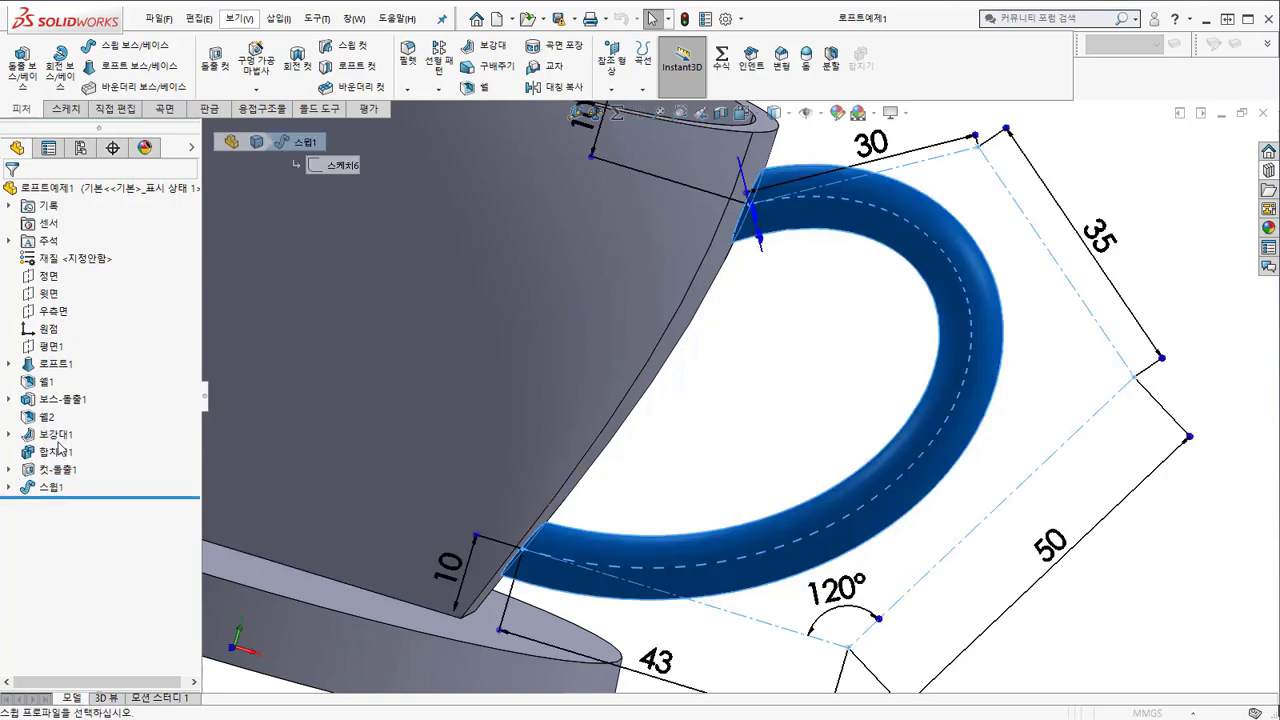
{"action": "left_click", "coordinate": [60, 448]}
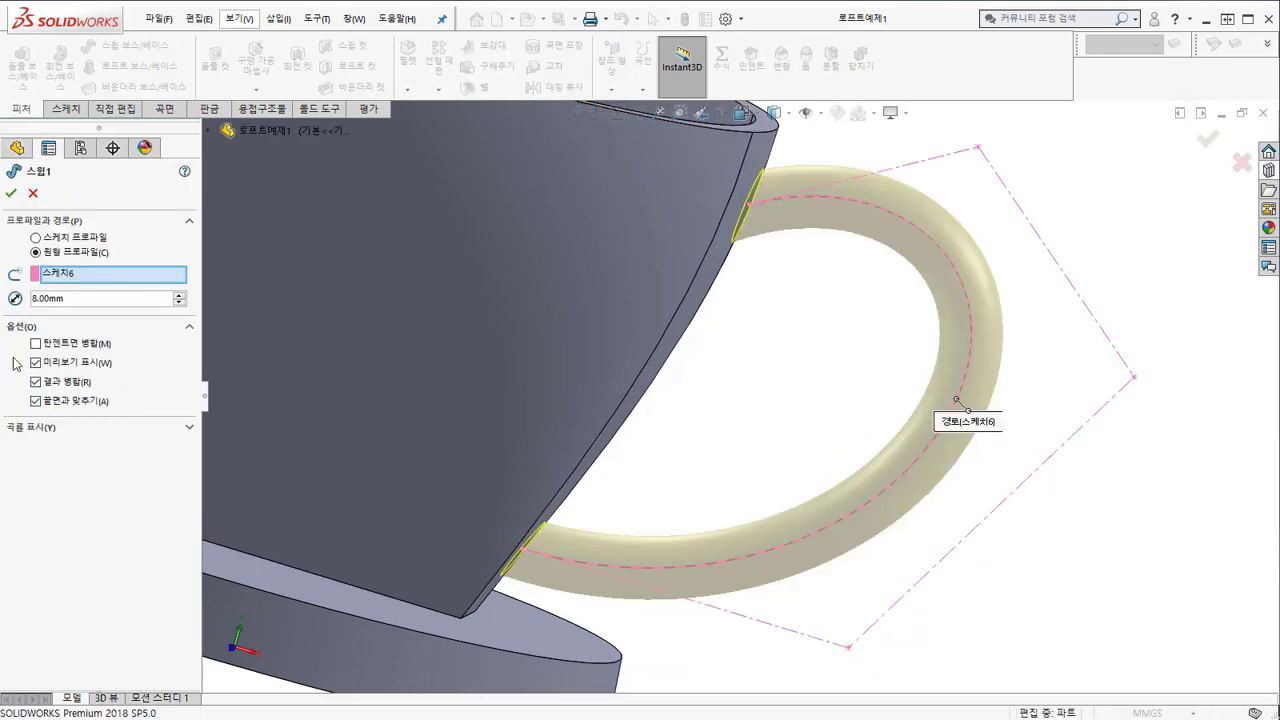